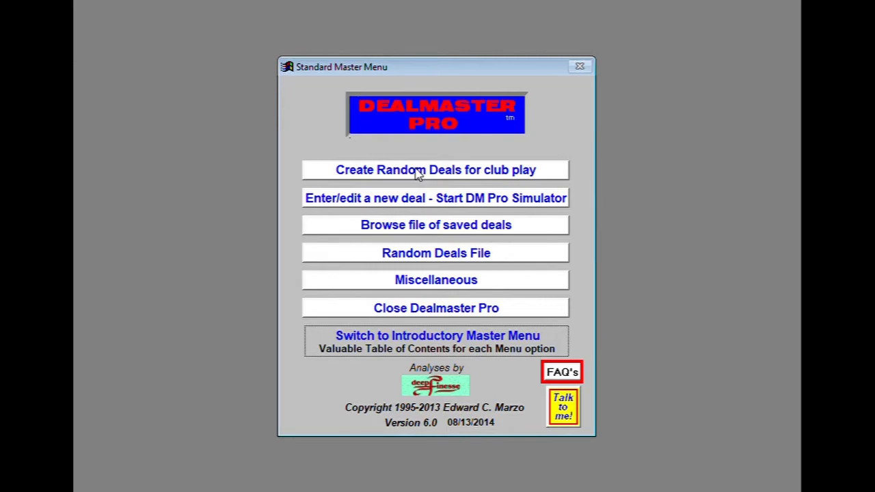
Create 24 random club-play deals in non-batch mode with no balancing limits and at least 10 HCP, skipping the statistical summary.
{"action": "left_click", "coordinate": [418, 174]}
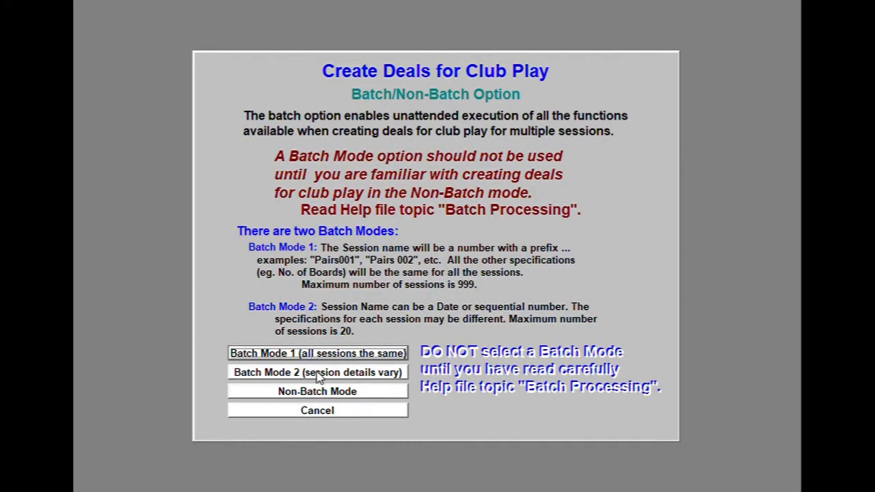
{"action": "left_click", "coordinate": [329, 396]}
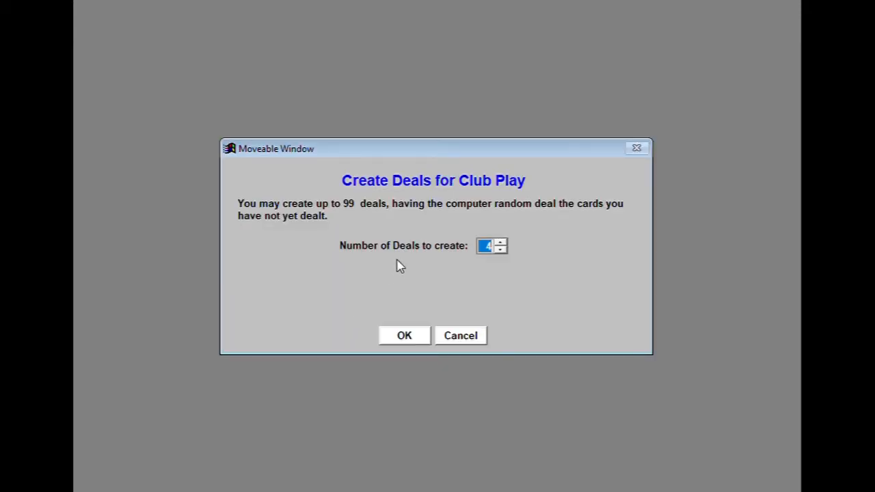
{"action": "type", "text": "24"}
{"action": "left_click", "coordinate": [404, 337]}
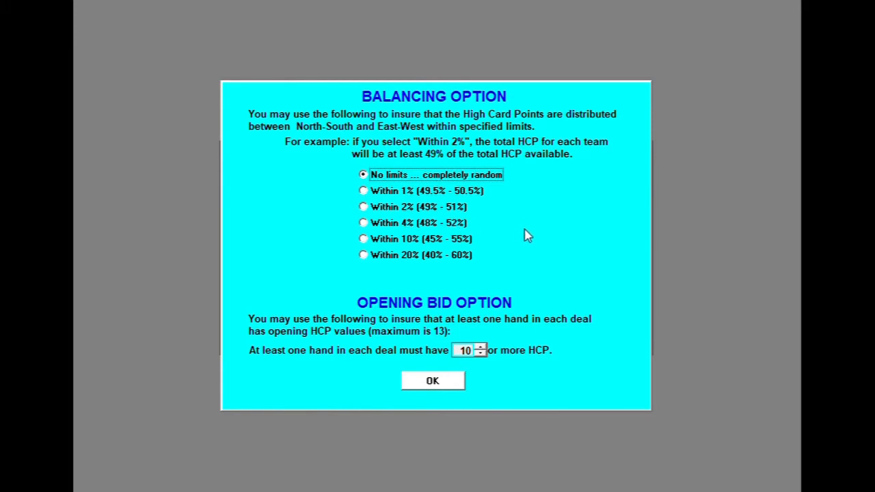
{"action": "left_click", "coordinate": [433, 382]}
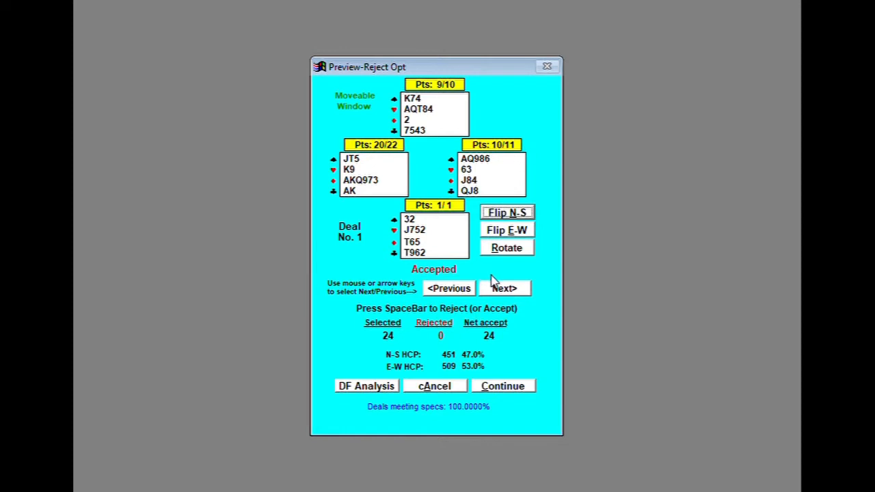
{"action": "left_click", "coordinate": [496, 388]}
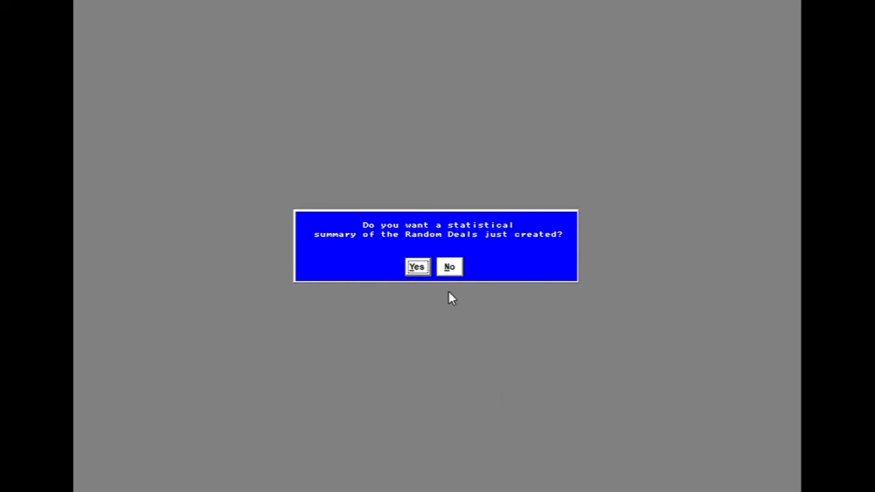
{"action": "left_click", "coordinate": [451, 267]}
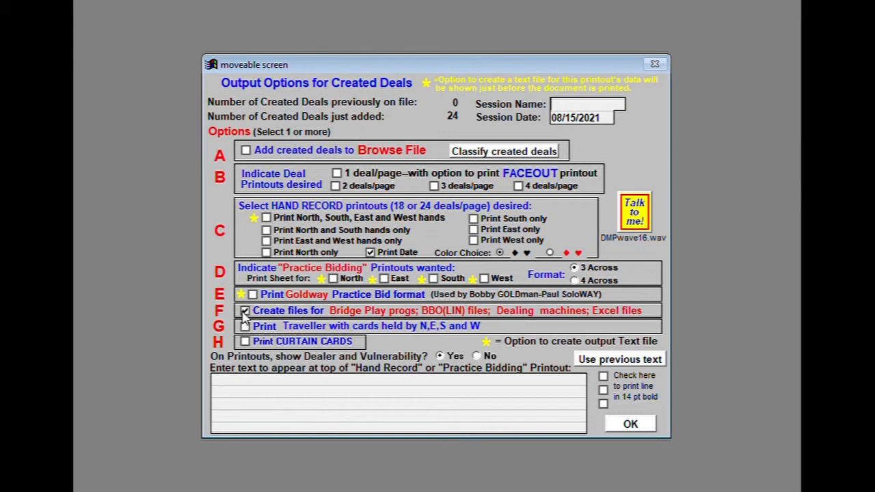
Accept the output options for the created deals and select the BridgeBase (.LIN) format among the output files.
{"action": "left_click", "coordinate": [629, 427]}
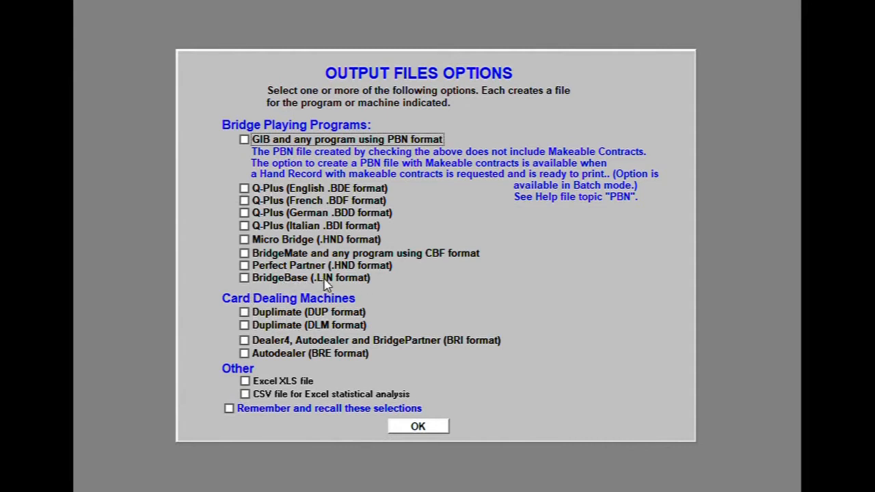
{"action": "left_click", "coordinate": [248, 281]}
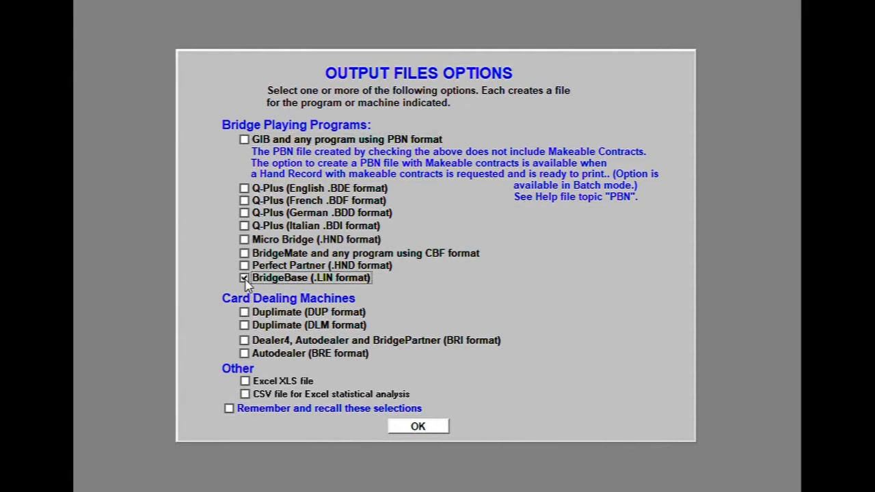
{"action": "left_click", "coordinate": [245, 141]}
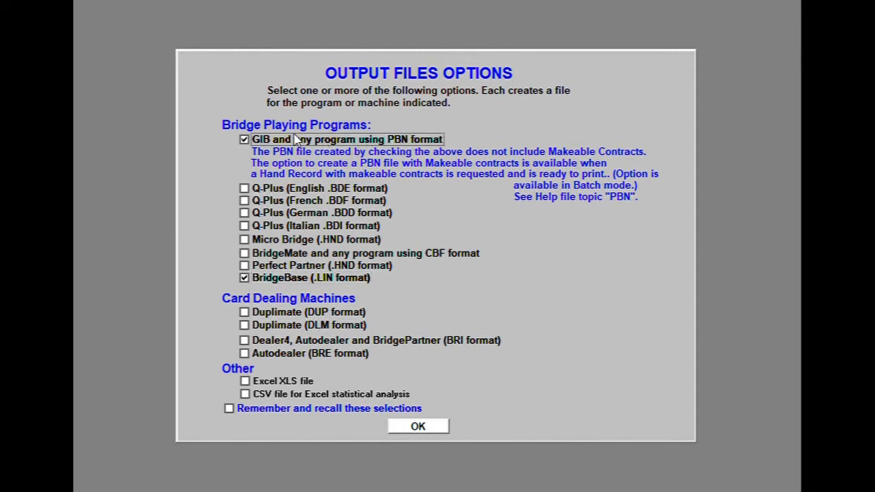
{"action": "left_click", "coordinate": [244, 140]}
{"action": "left_click", "coordinate": [245, 326]}
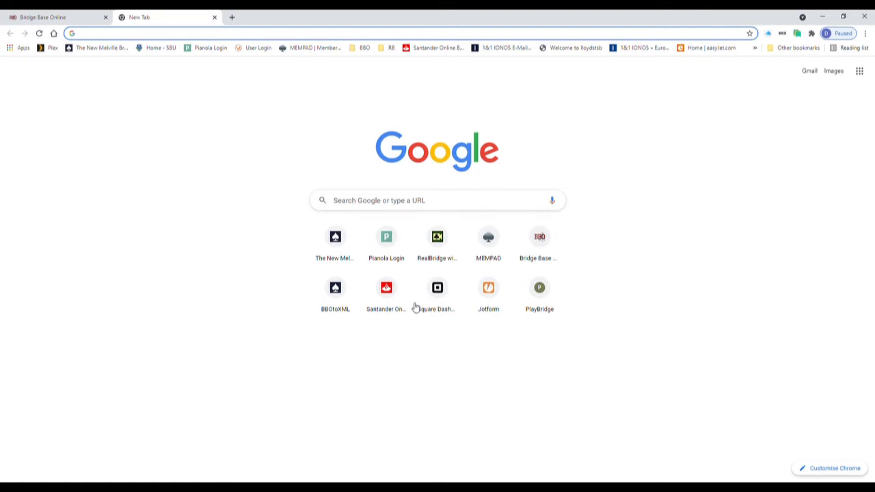
Open playBridge in the browser and generate 24 boards without constraints using the Set Criteria for Two Hands generator.
{"action": "left_click", "coordinate": [543, 290]}
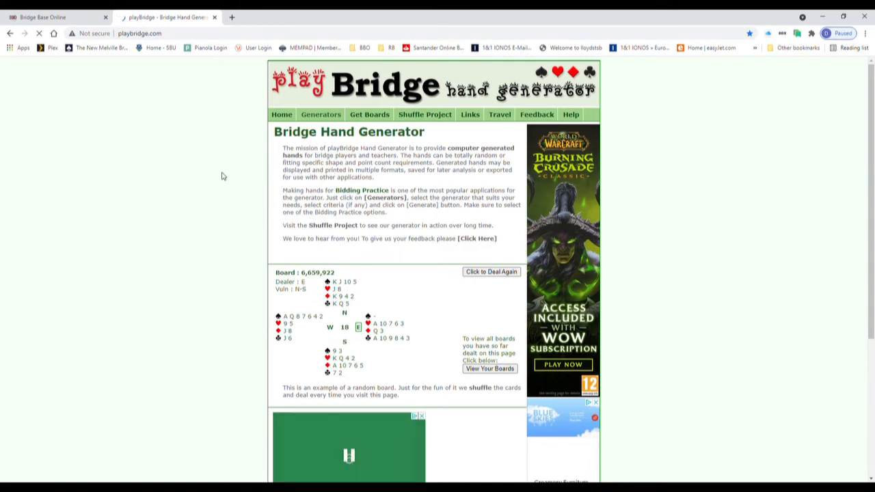
{"action": "left_click", "coordinate": [326, 116]}
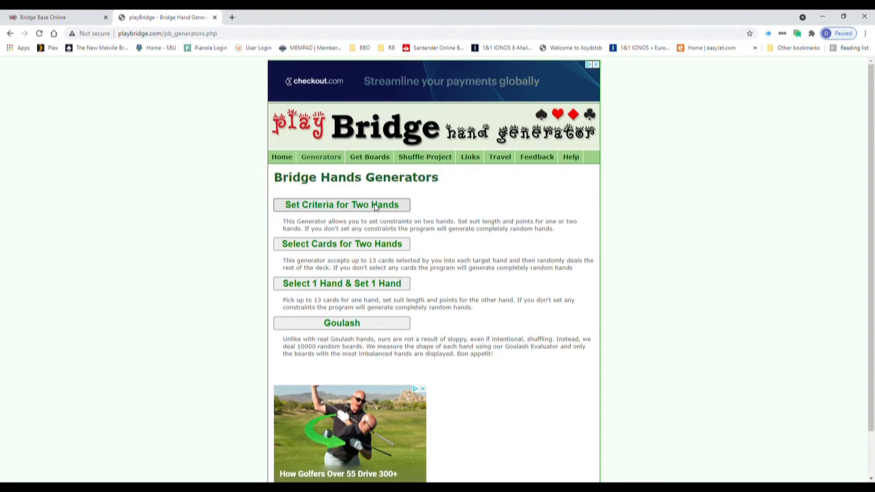
{"action": "left_click", "coordinate": [374, 207]}
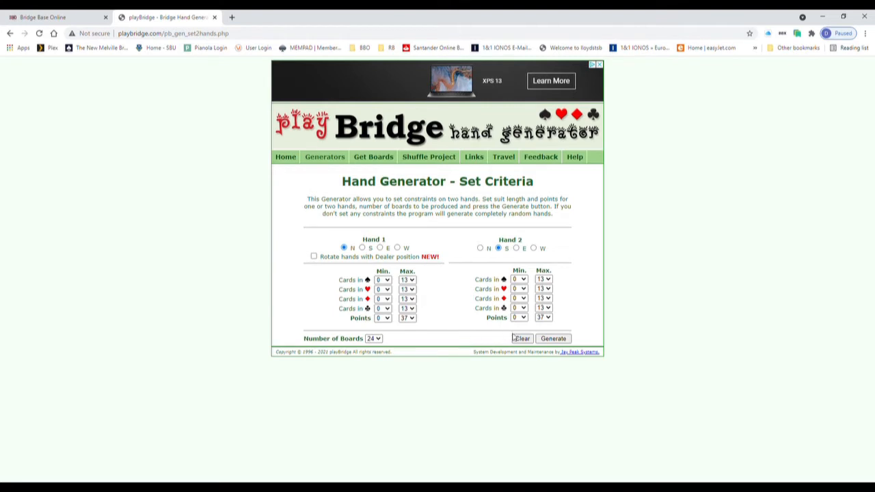
{"action": "left_click", "coordinate": [553, 339]}
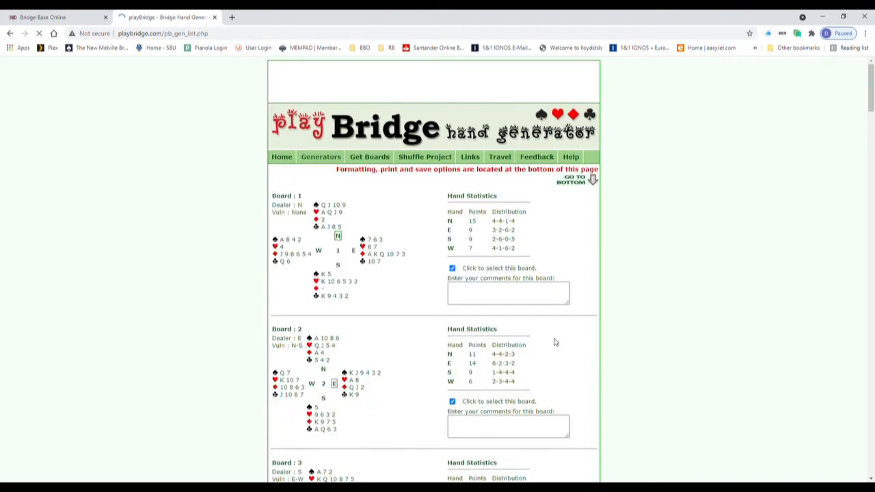
{"action": "scroll", "coordinate": [555, 342], "scroll_direction": "down", "scroll_amount": 7}
{"action": "scroll", "coordinate": [555, 341], "scroll_direction": "up", "scroll_amount": 7}
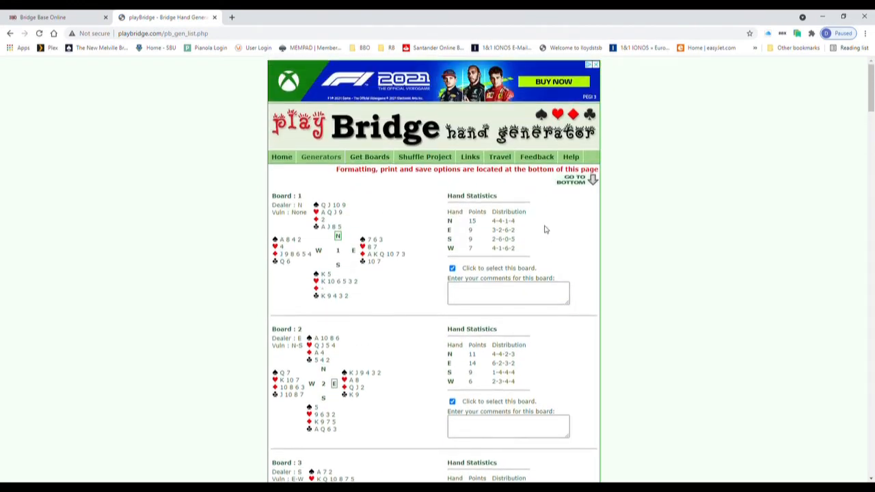
Export the generated boards to LIN format, return to the board list and close the playBridge site.
{"action": "left_click", "coordinate": [580, 183]}
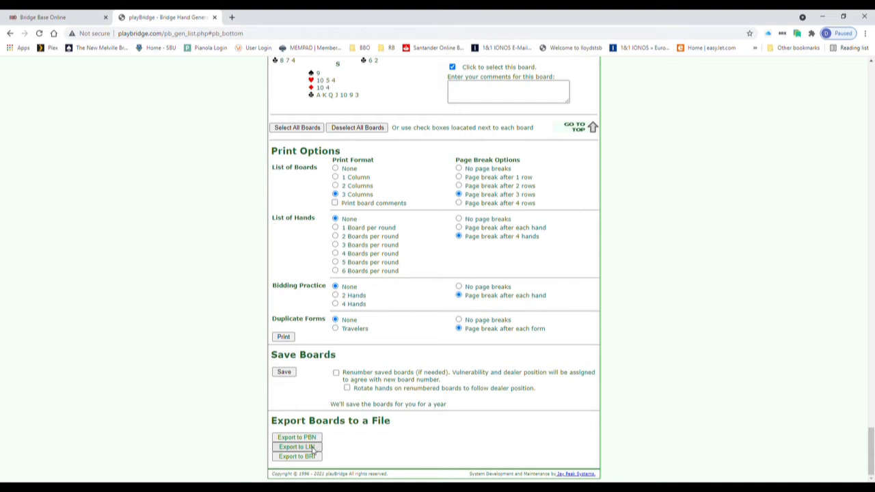
{"action": "left_click", "coordinate": [312, 447]}
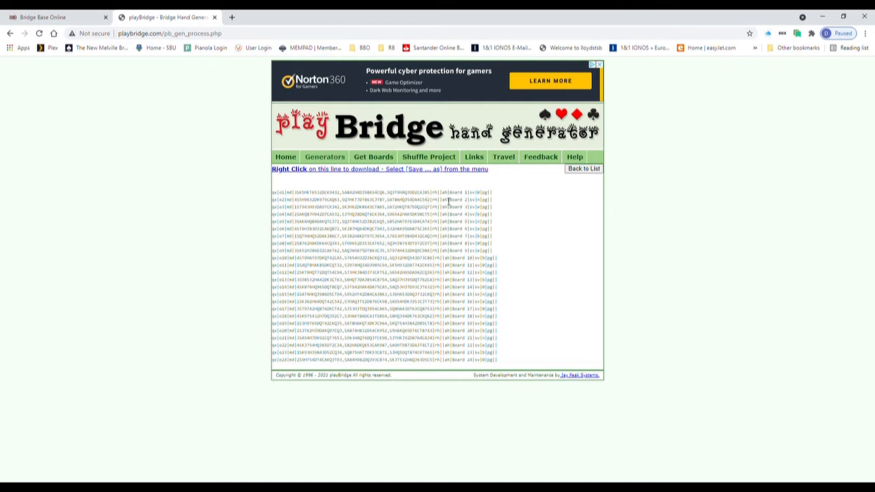
{"action": "left_click", "coordinate": [576, 172]}
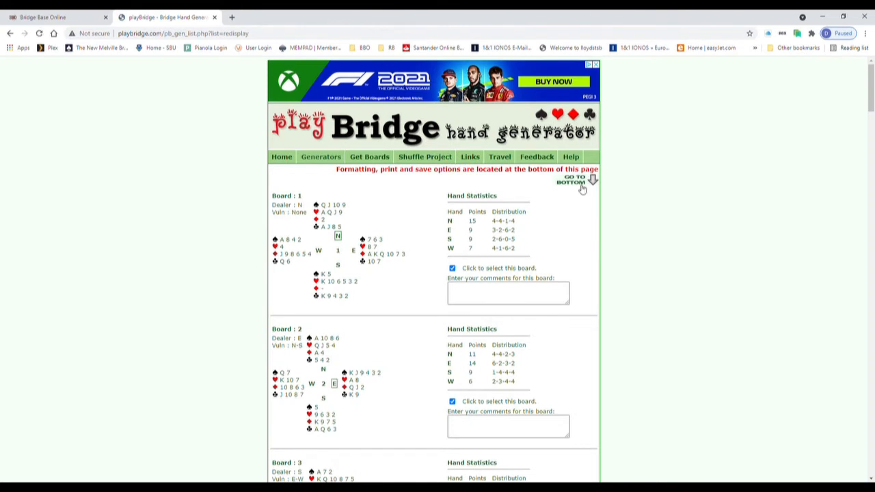
{"action": "left_click", "coordinate": [581, 184]}
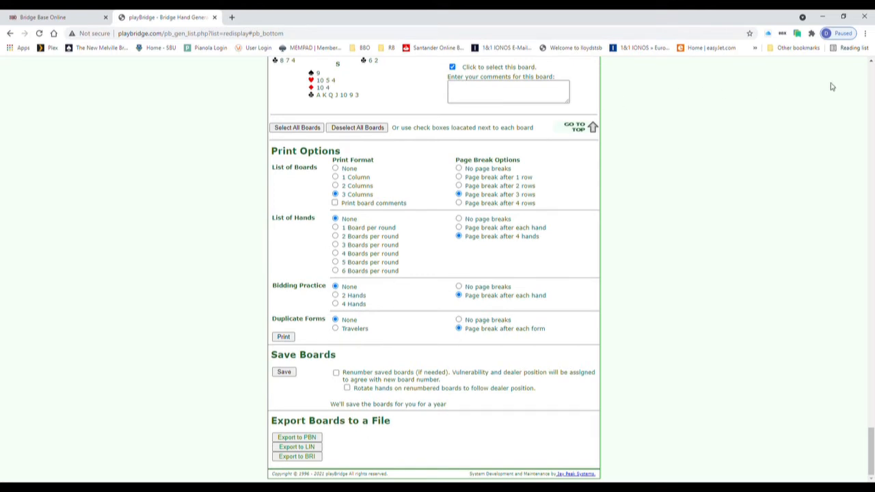
{"action": "key", "text": "ctrl+w"}
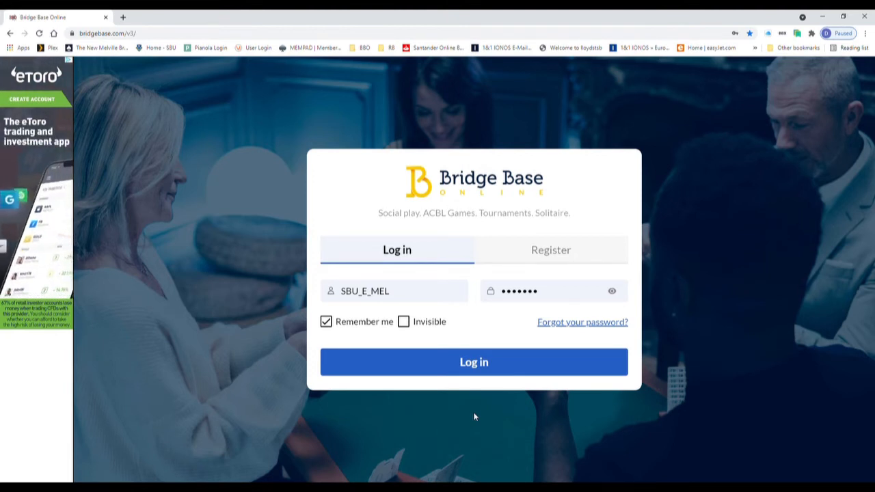
Log in to Bridge Base Online with the saved account and show the director's pending tournaments.
{"action": "left_click", "coordinate": [485, 367]}
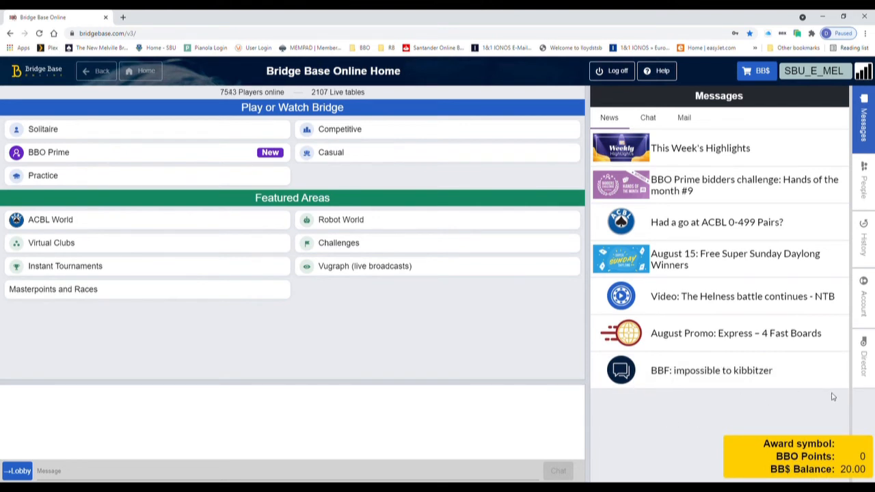
{"action": "left_click", "coordinate": [865, 367]}
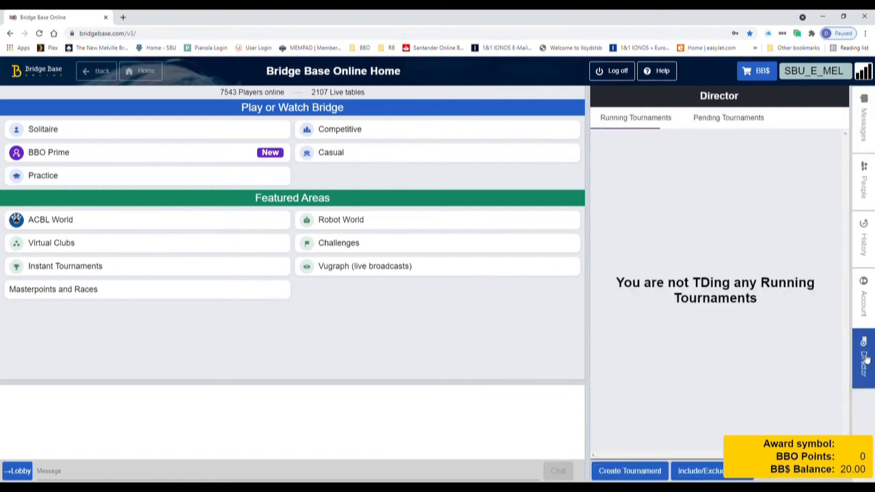
{"action": "left_click", "coordinate": [718, 122]}
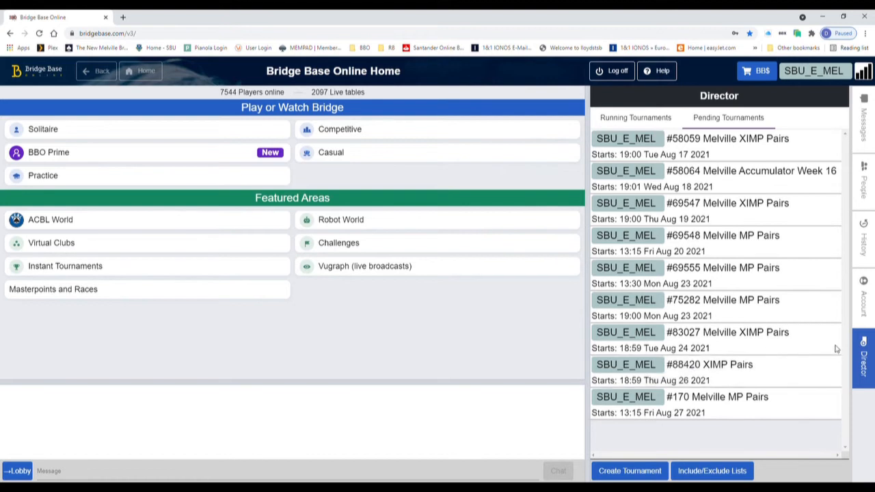
Add a new folder to the account's deal archive.
{"action": "left_click", "coordinate": [863, 301]}
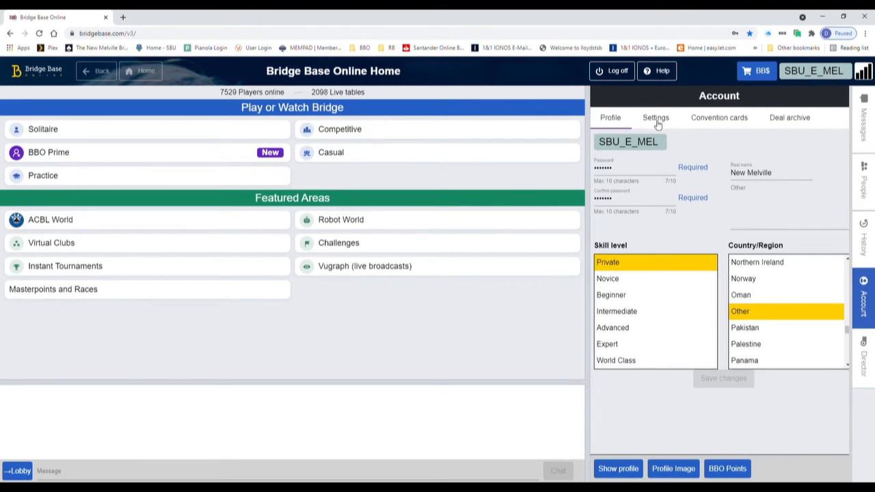
{"action": "left_click", "coordinate": [790, 121]}
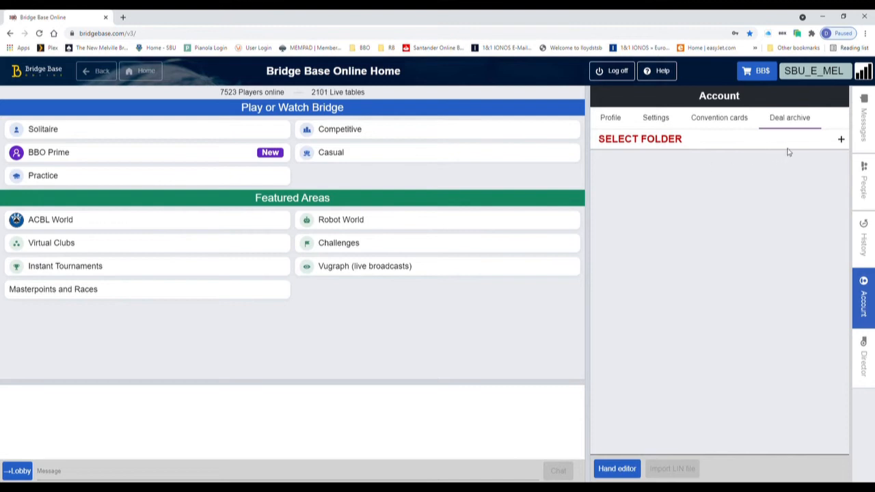
{"action": "left_click", "coordinate": [842, 140]}
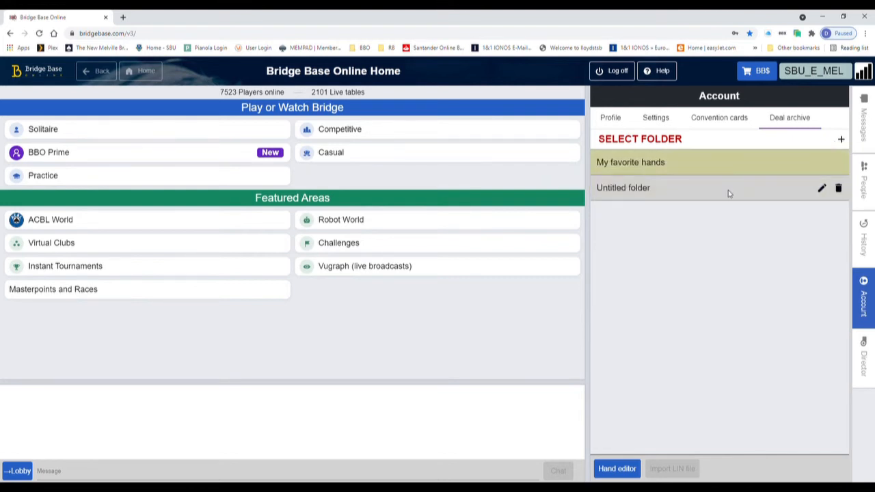
Rename the untitled deal archive folder as 26 Aug.
{"action": "left_click", "coordinate": [822, 190]}
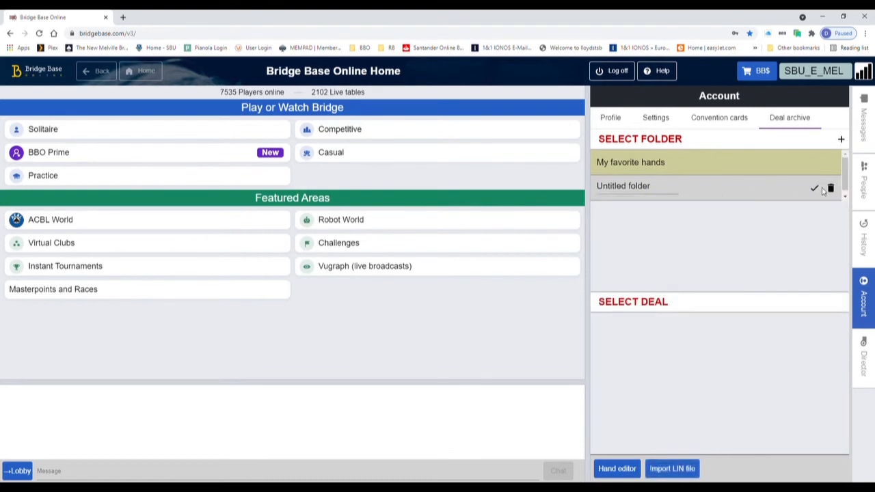
{"action": "left_click", "coordinate": [661, 190]}
{"action": "key", "text": "BackSpace"}
{"action": "key", "text": "BackSpace"}
{"action": "key", "text": "BackSpace"}
{"action": "key", "text": "BackSpace"}
{"action": "key", "text": "BackSpace"}
{"action": "key", "text": "BackSpace"}
{"action": "key", "text": "BackSpace"}
{"action": "key", "text": "BackSpace"}
{"action": "key", "text": "BackSpace"}
{"action": "key", "text": "BackSpace"}
{"action": "key", "text": "BackSpace"}
{"action": "key", "text": "BackSpace"}
{"action": "key", "text": "BackSpace"}
{"action": "key", "text": "BackSpace"}
{"action": "key", "text": "BackSpace"}
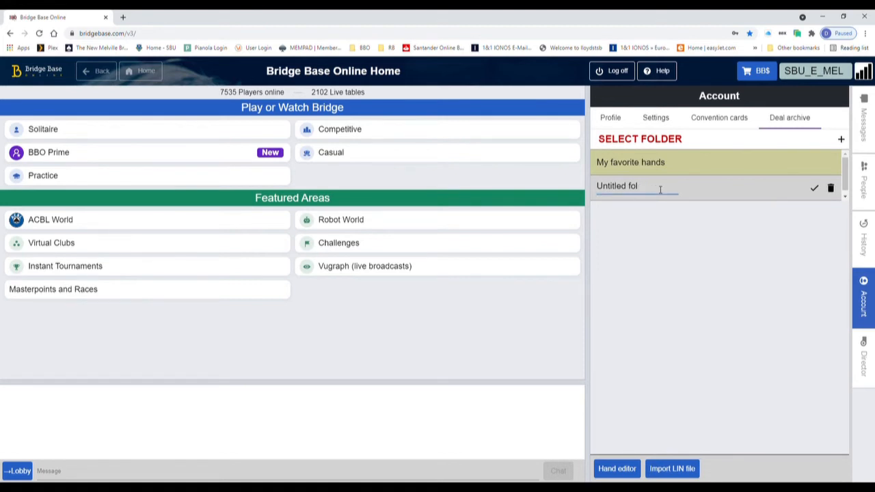
{"action": "type", "text": "26 Aug"}
{"action": "left_click", "coordinate": [814, 190]}
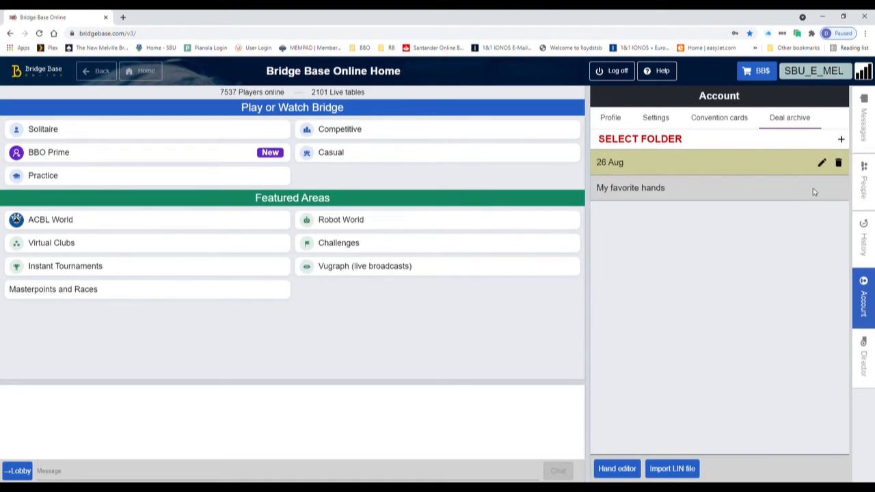
Import the file 26AUGUST.LIN into the 26 Aug folder and close the import dialog.
{"action": "left_click", "coordinate": [643, 166]}
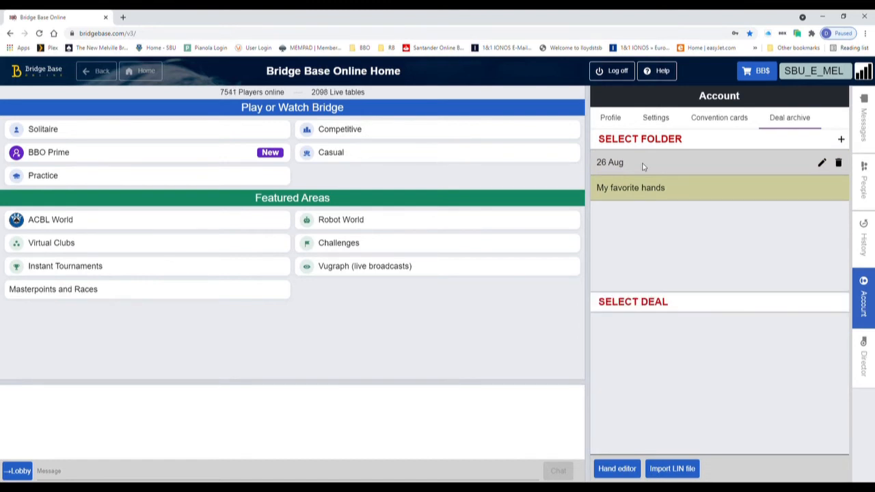
{"action": "left_click", "coordinate": [642, 166]}
{"action": "left_click", "coordinate": [680, 470]}
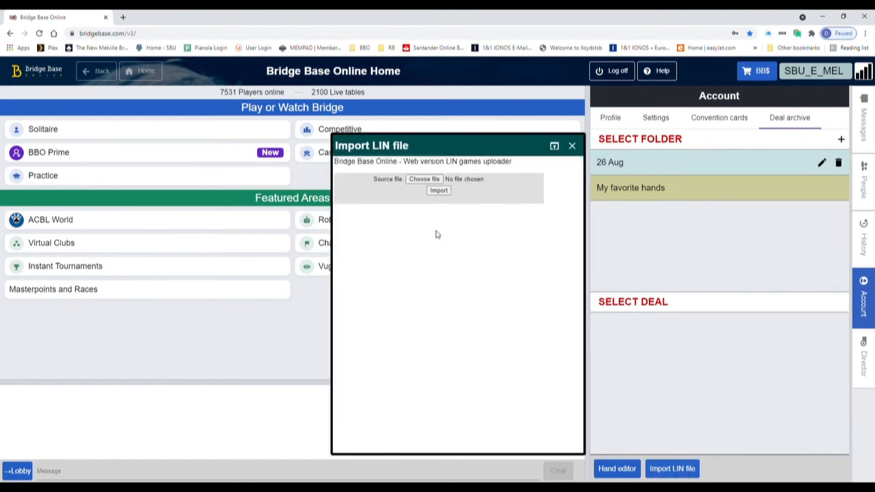
{"action": "left_click", "coordinate": [426, 182]}
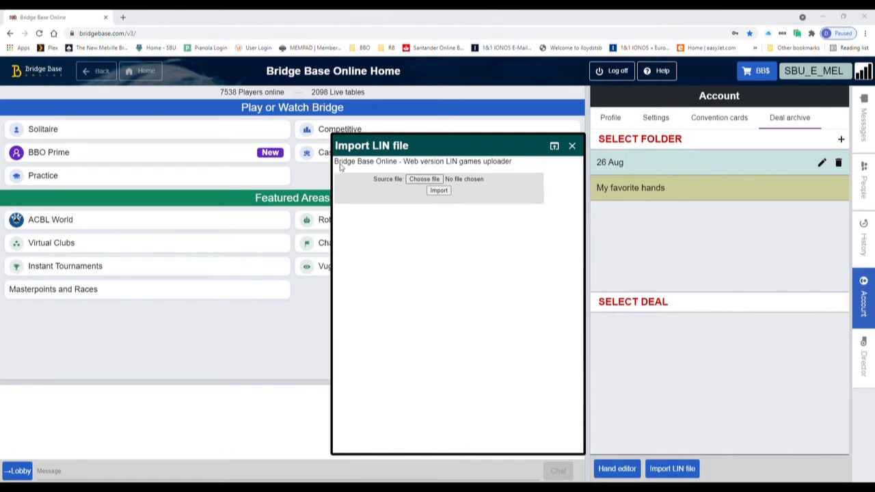
{"action": "left_click", "coordinate": [644, 235]}
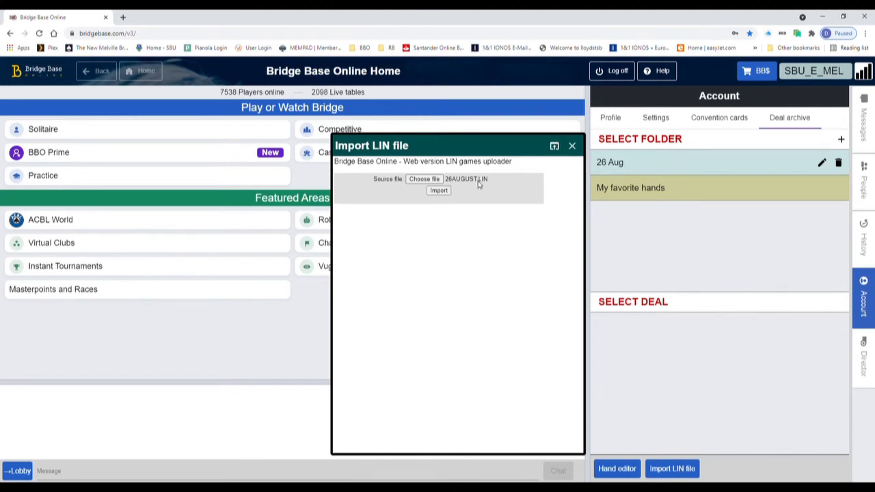
{"action": "left_click", "coordinate": [439, 191]}
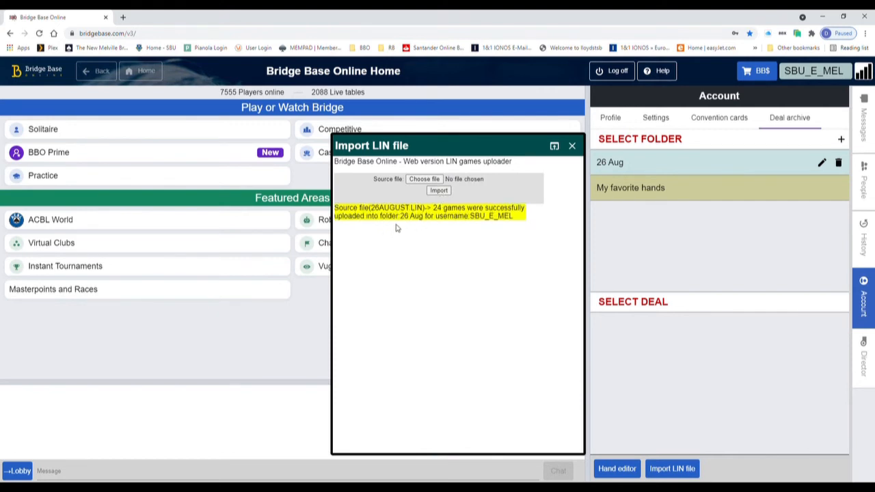
{"action": "left_click", "coordinate": [572, 147]}
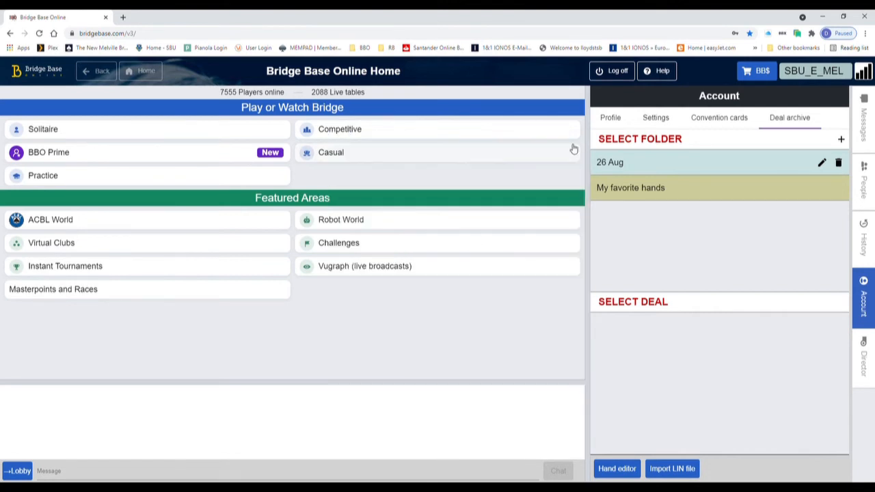
Examine the imported boards in the 26 Aug folder and view the Board 1 hand diagram.
{"action": "left_click", "coordinate": [620, 164]}
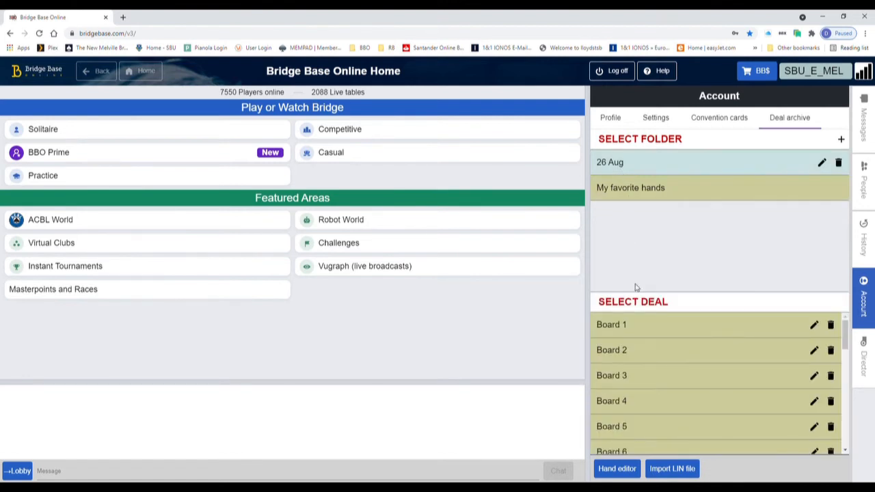
{"action": "scroll", "coordinate": [636, 346], "scroll_direction": "down", "scroll_amount": 7}
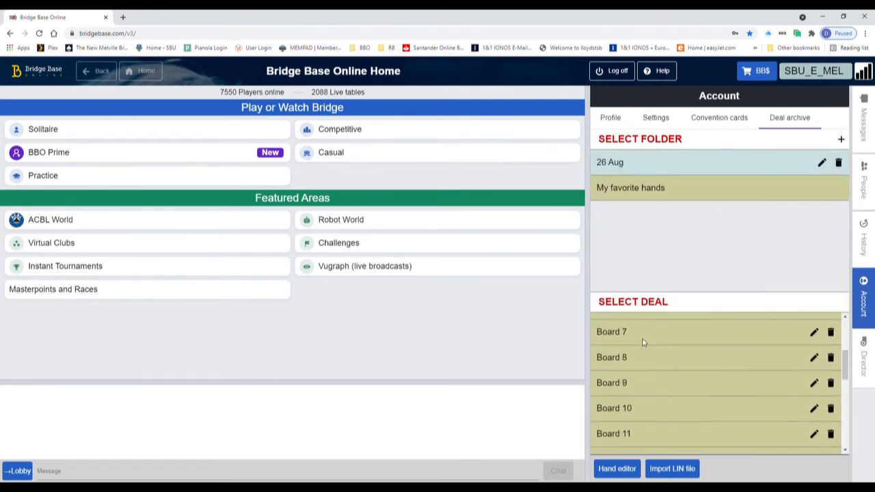
{"action": "scroll", "coordinate": [642, 343], "scroll_direction": "up", "scroll_amount": 4}
{"action": "scroll", "coordinate": [640, 343], "scroll_direction": "up", "scroll_amount": 3}
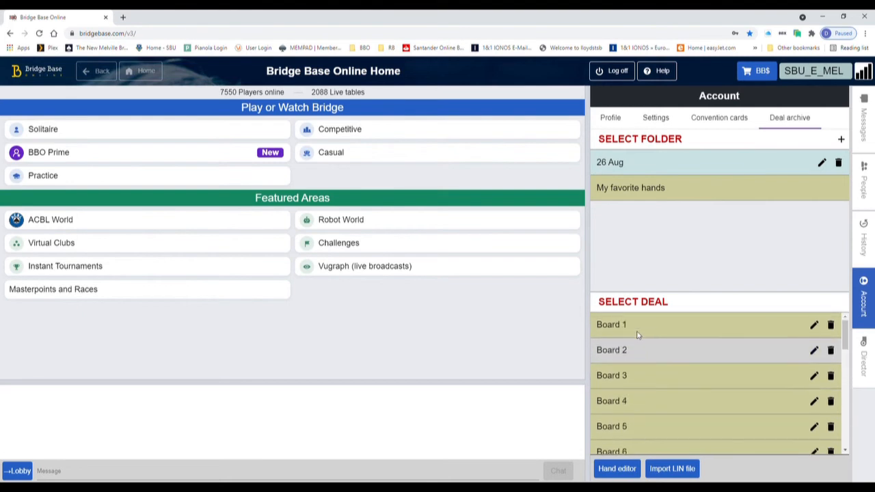
{"action": "left_click", "coordinate": [635, 331]}
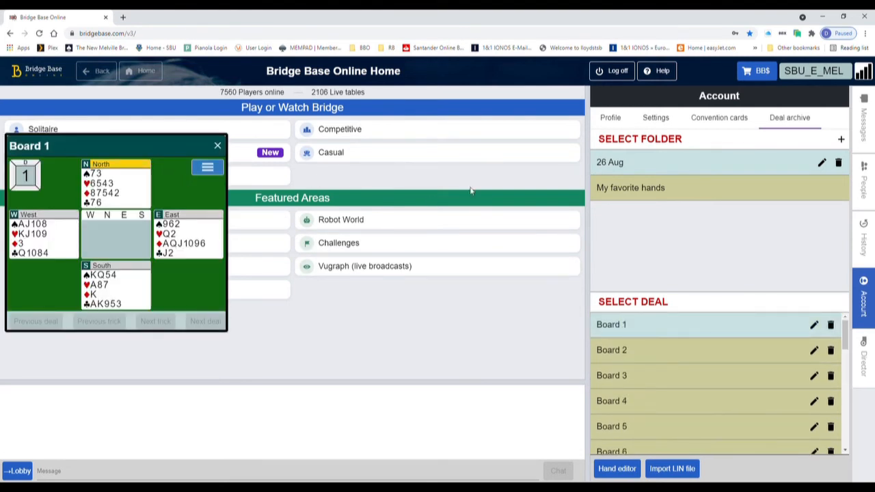
{"action": "left_click", "coordinate": [218, 146]}
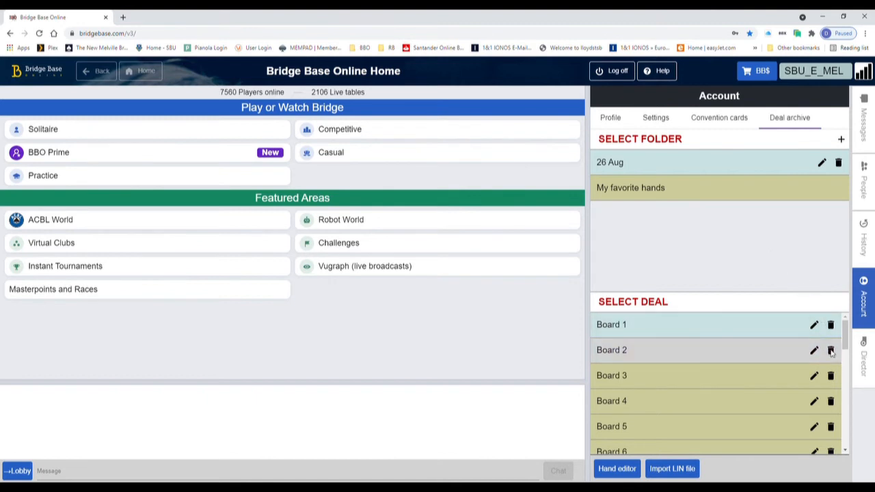
Open the pending tournament #88420 XIMP Pairs from the director's list for editing.
{"action": "left_click", "coordinate": [865, 369]}
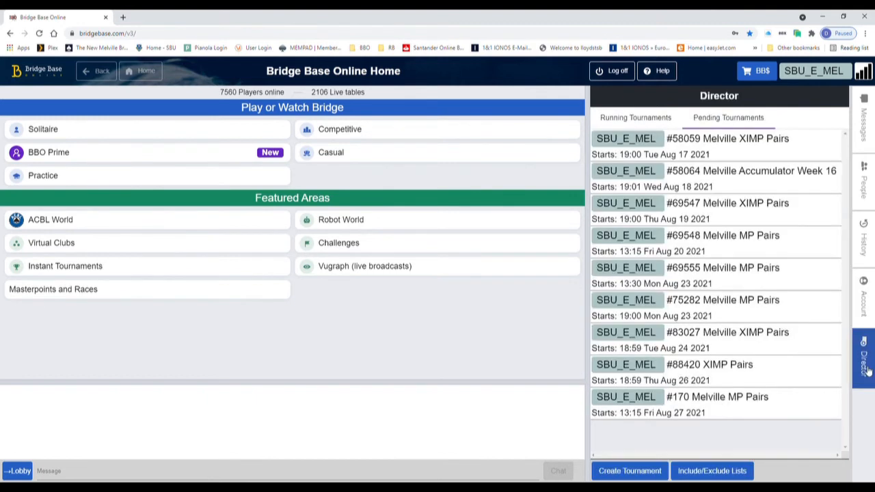
{"action": "left_click", "coordinate": [719, 369]}
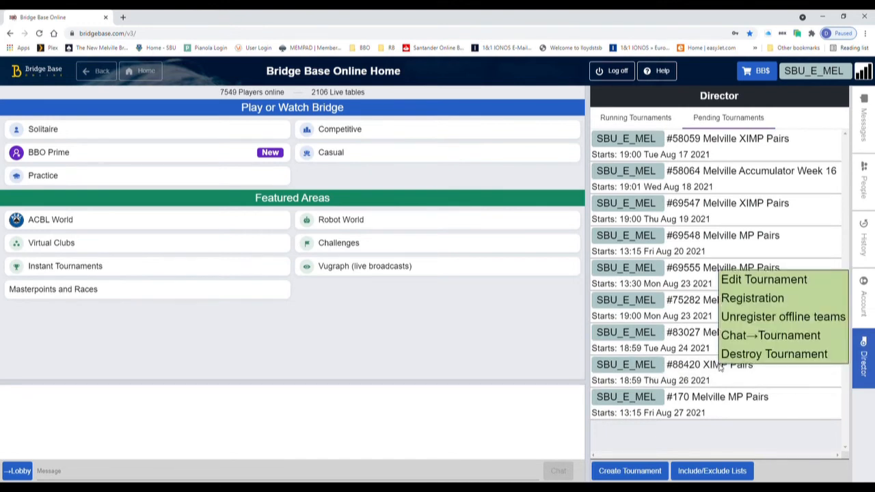
{"action": "left_click", "coordinate": [759, 281]}
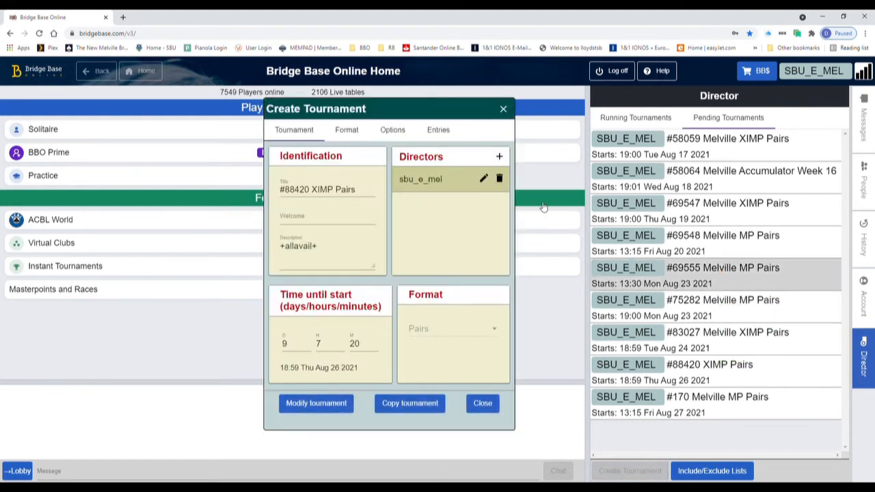
Set the tournament's deal source to saved deals from the 26 Aug folder, save the modification and close the tournament settings.
{"action": "left_click", "coordinate": [348, 130]}
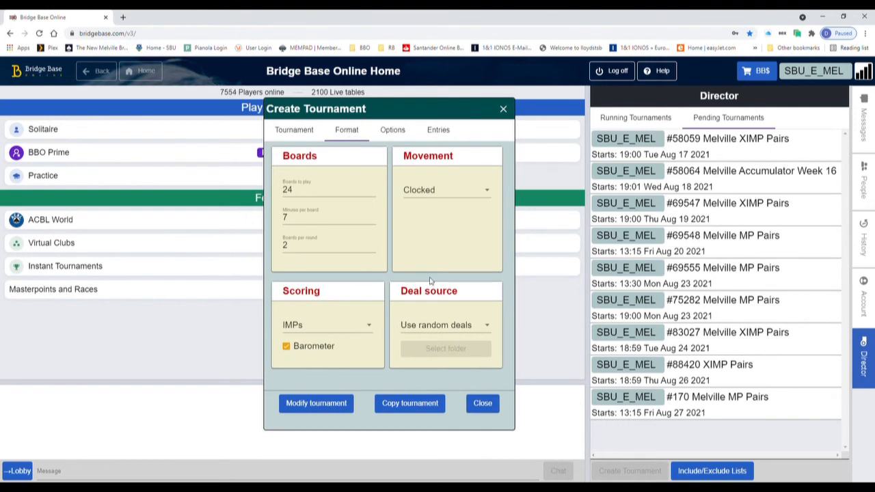
{"action": "left_click", "coordinate": [470, 329]}
{"action": "left_click", "coordinate": [452, 351]}
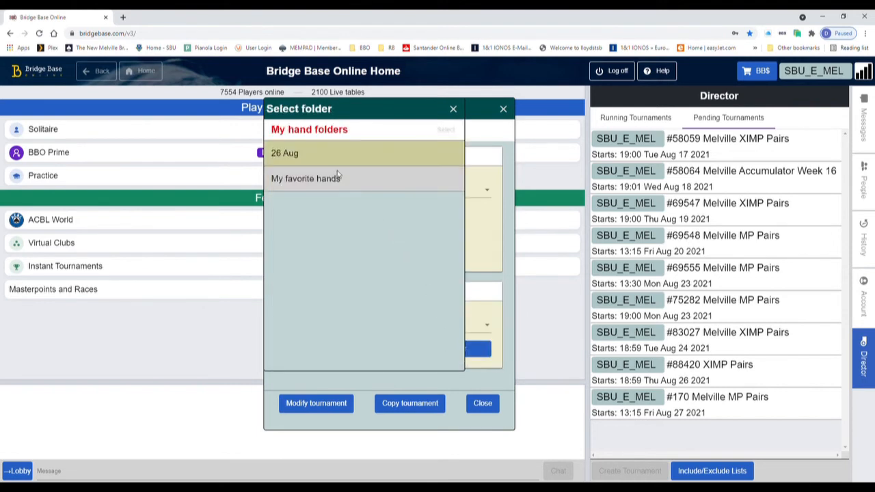
{"action": "left_click", "coordinate": [287, 156]}
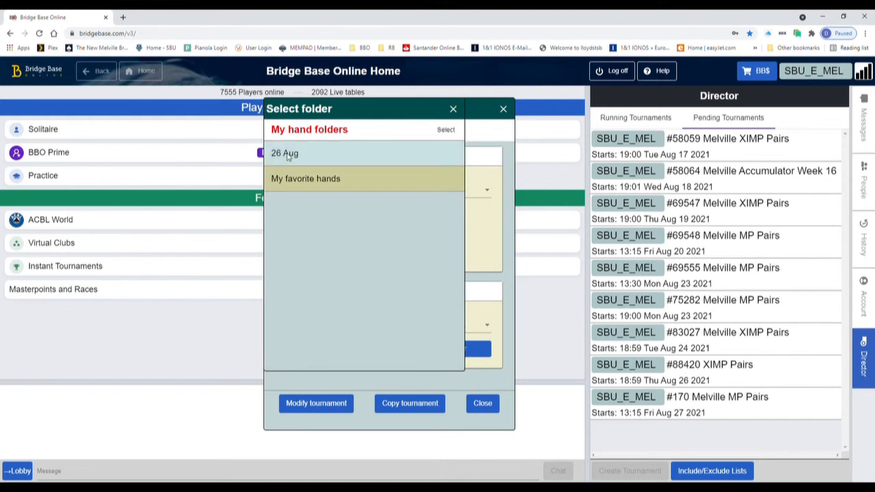
{"action": "left_click", "coordinate": [448, 131]}
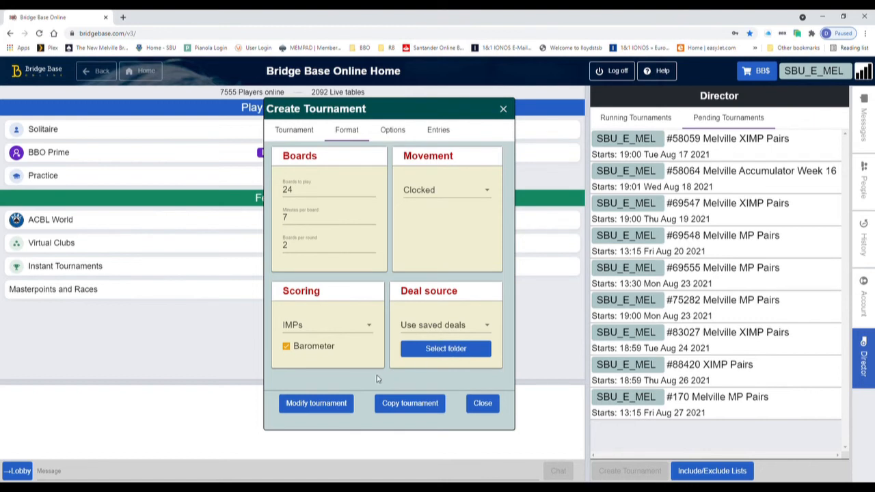
{"action": "left_click", "coordinate": [328, 405]}
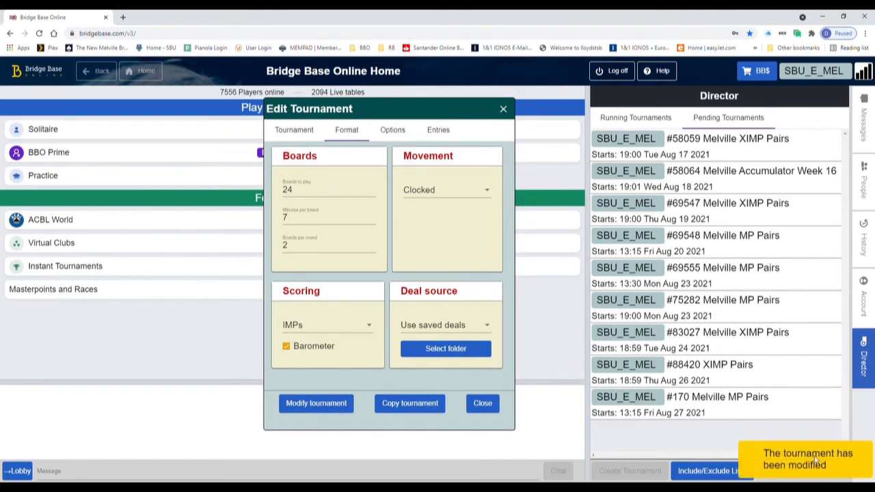
{"action": "left_click", "coordinate": [487, 405]}
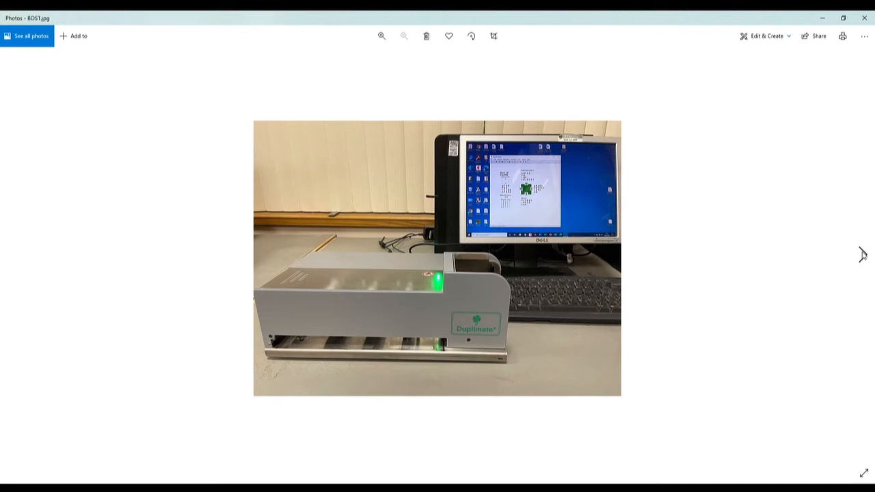
Switch to the Photos viewer and look through the images of the dealing machine software's function selection and deal import screens.
{"action": "left_click", "coordinate": [863, 254]}
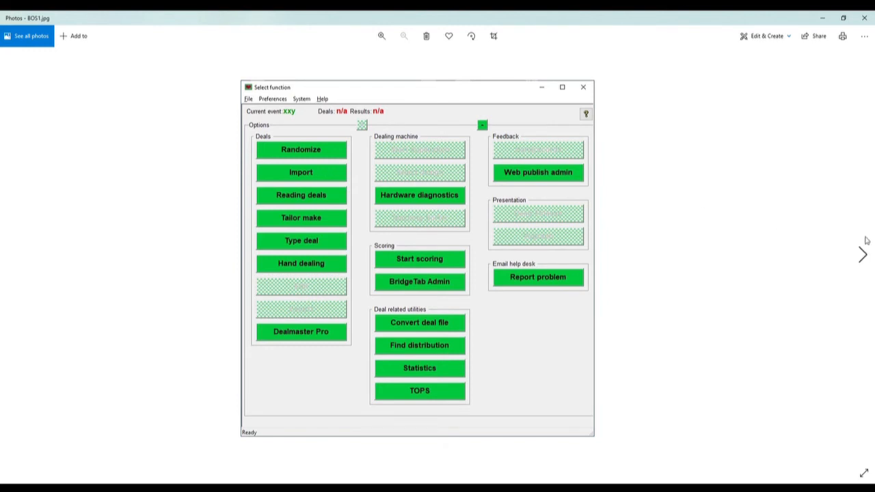
{"action": "left_click", "coordinate": [863, 254]}
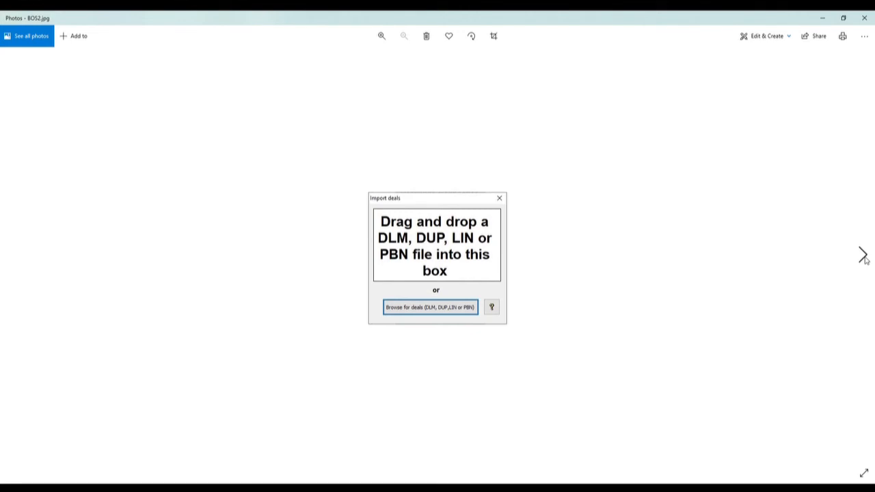
{"action": "left_click", "coordinate": [863, 257]}
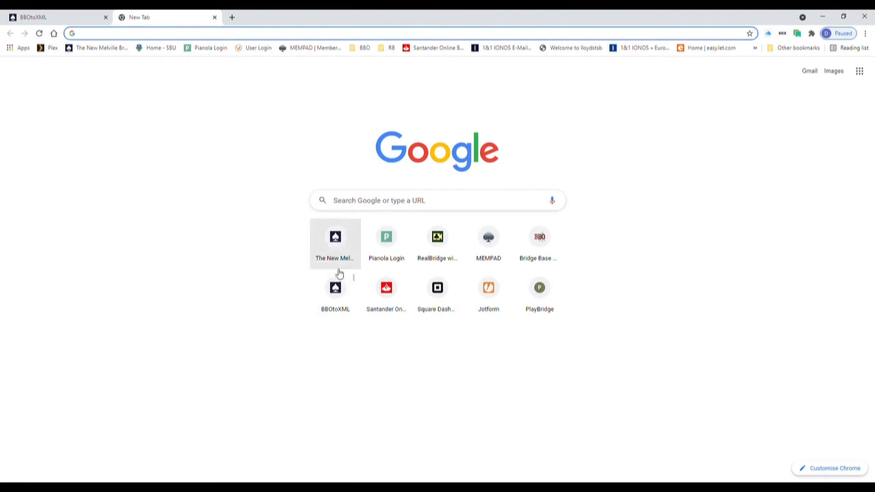
Switch to the BBO to XML Converter, import the Thursday 28 January results file and review its pair rankings.
{"action": "left_click", "coordinate": [83, 21]}
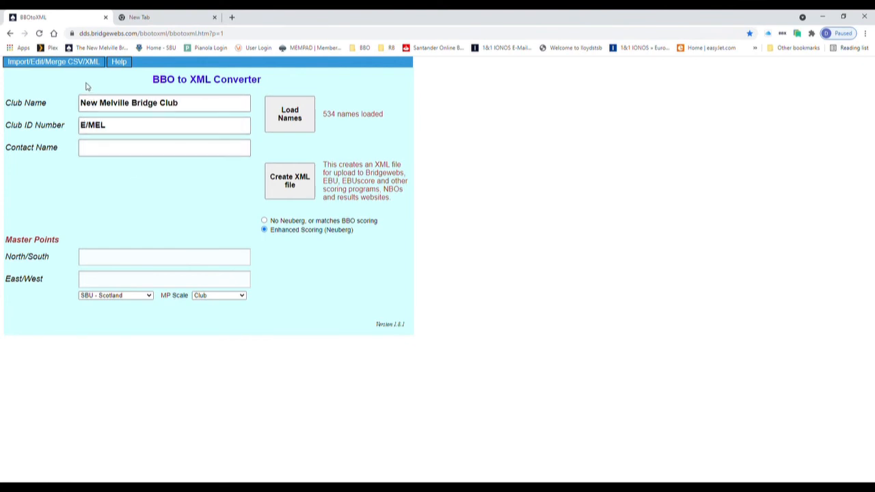
{"action": "left_click", "coordinate": [23, 64]}
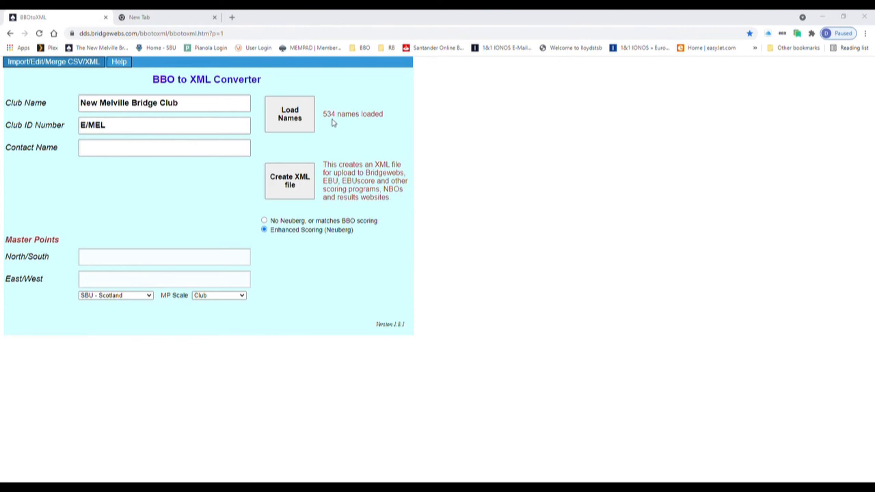
{"action": "left_click", "coordinate": [650, 234]}
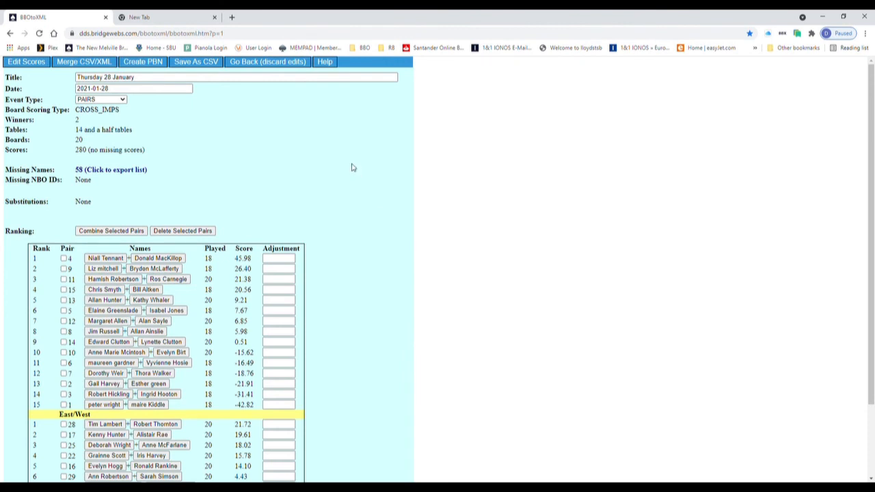
{"action": "scroll", "coordinate": [352, 168], "scroll_direction": "down", "scroll_amount": 2}
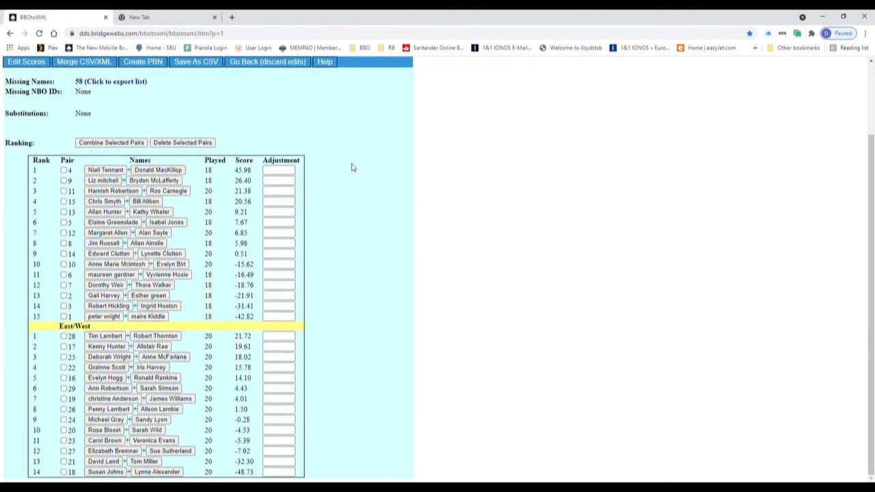
{"action": "scroll", "coordinate": [352, 167], "scroll_direction": "up", "scroll_amount": 2}
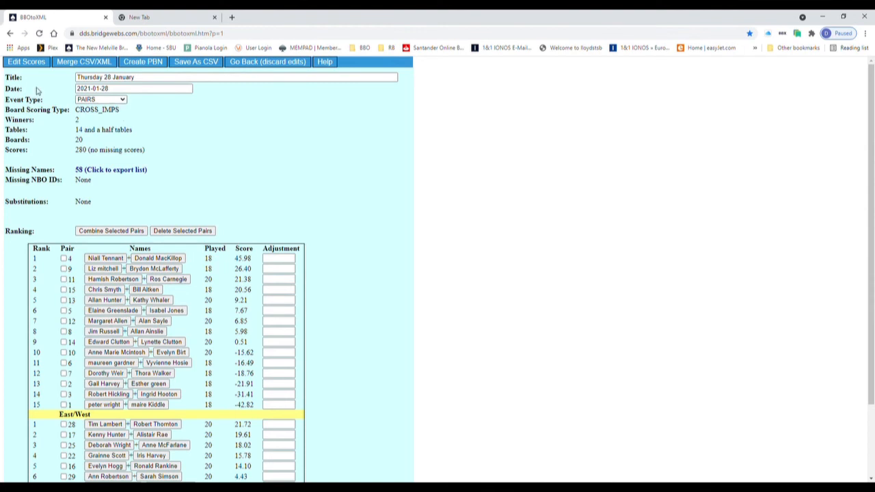
Merge a second results CSV into the Thursday 28 January event as a section playing the same boards, and review the combined ranking.
{"action": "left_click", "coordinate": [85, 63]}
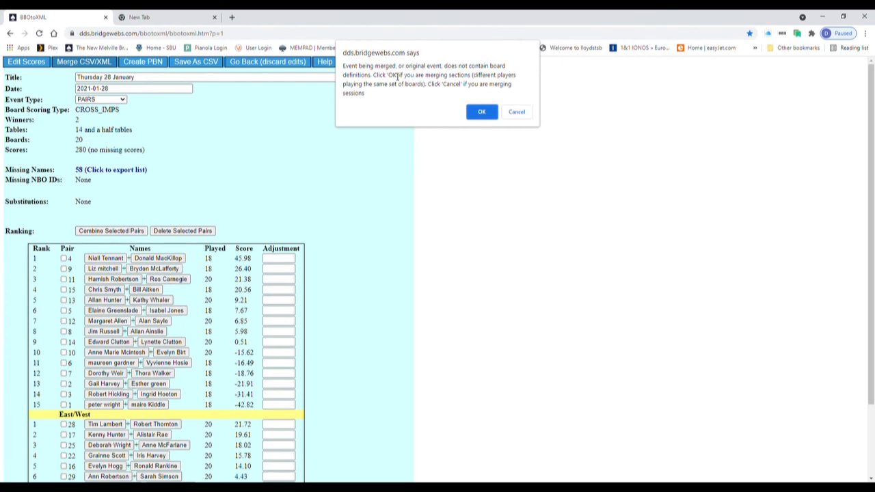
{"action": "left_click", "coordinate": [482, 112]}
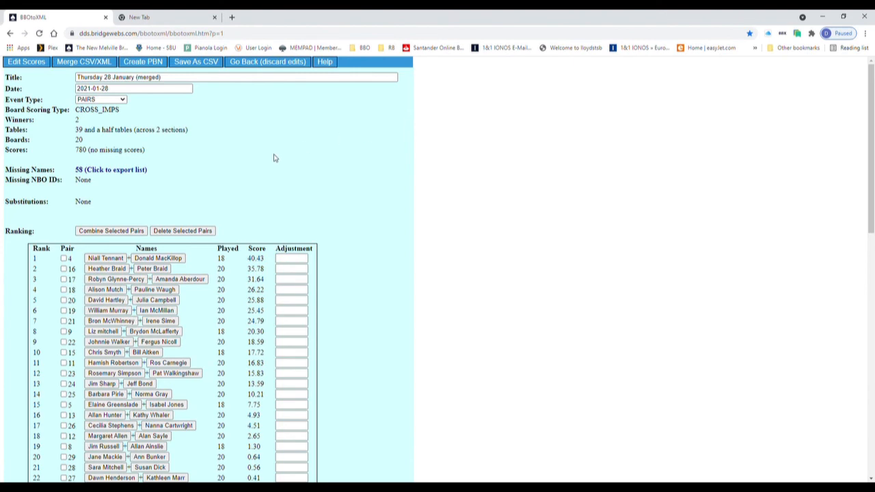
{"action": "scroll", "coordinate": [283, 154], "scroll_direction": "down", "scroll_amount": 4}
{"action": "scroll", "coordinate": [287, 155], "scroll_direction": "down", "scroll_amount": 1}
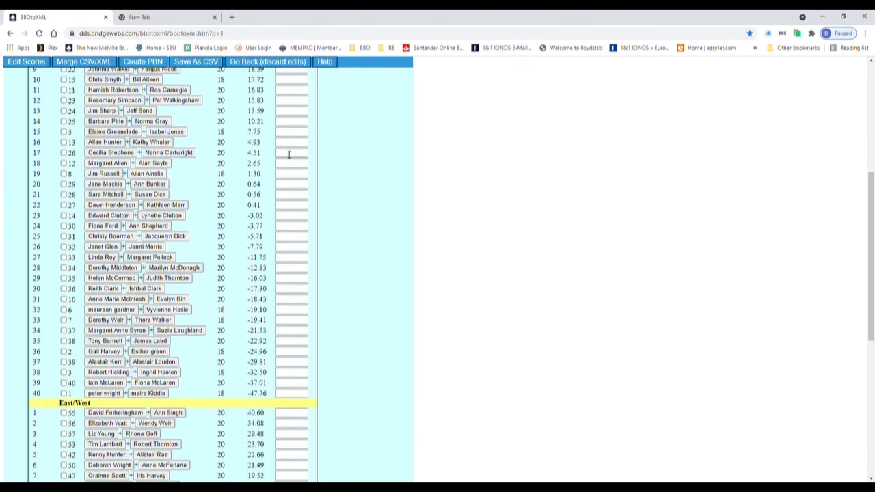
{"action": "scroll", "coordinate": [289, 154], "scroll_direction": "up", "scroll_amount": 5}
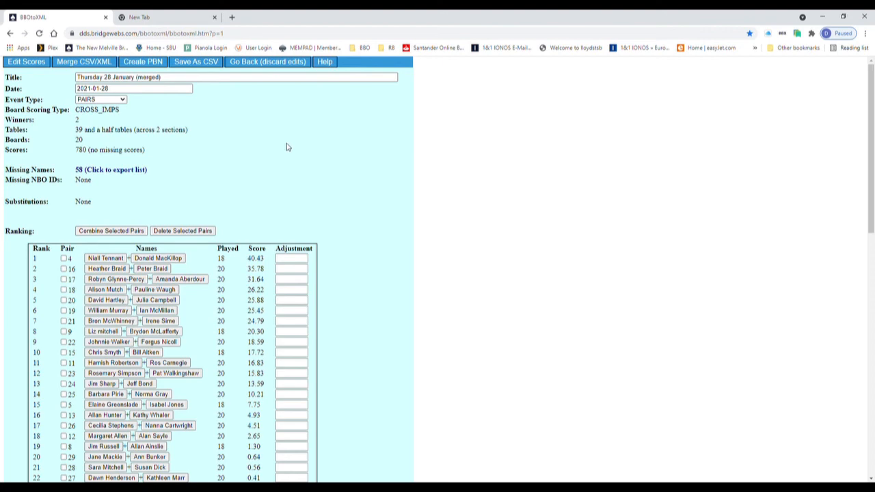
{"action": "scroll", "coordinate": [291, 146], "scroll_direction": "down", "scroll_amount": 6}
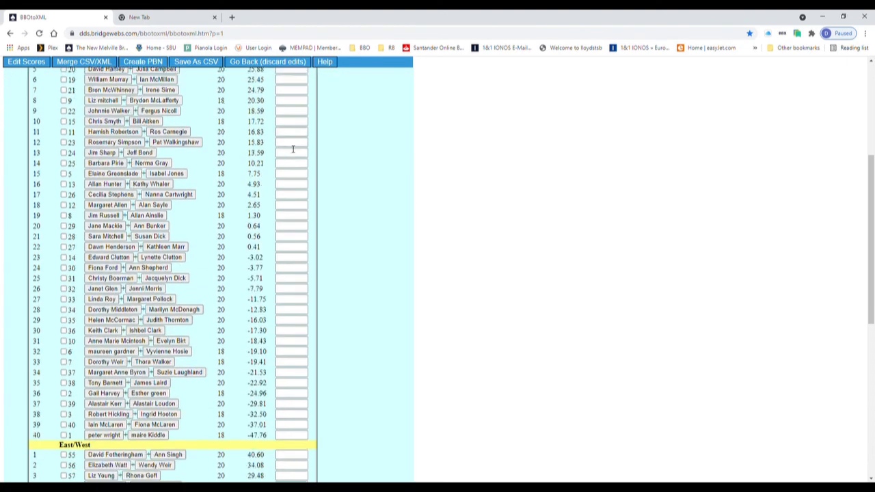
{"action": "scroll", "coordinate": [297, 153], "scroll_direction": "up", "scroll_amount": 4}
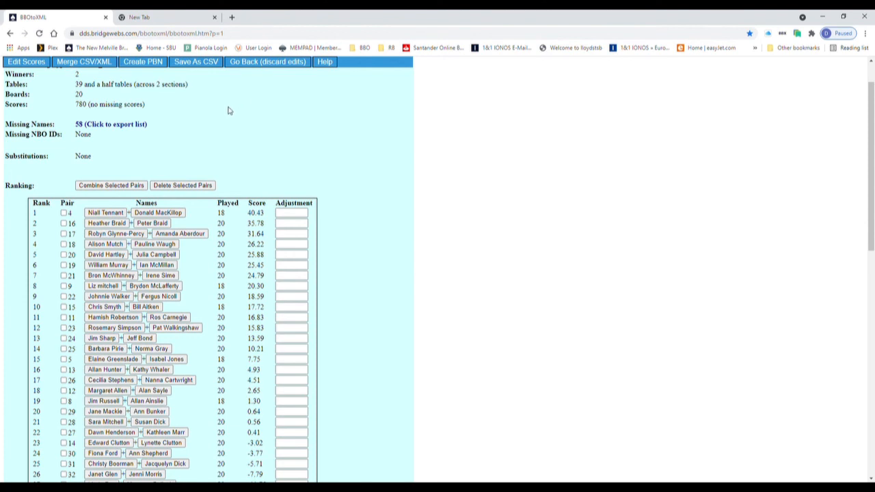
Save the merged event as a CSV file, convert that file to XML with Enhanced Scoring (Neuberg) and keep the downloaded XML.
{"action": "left_click", "coordinate": [198, 63]}
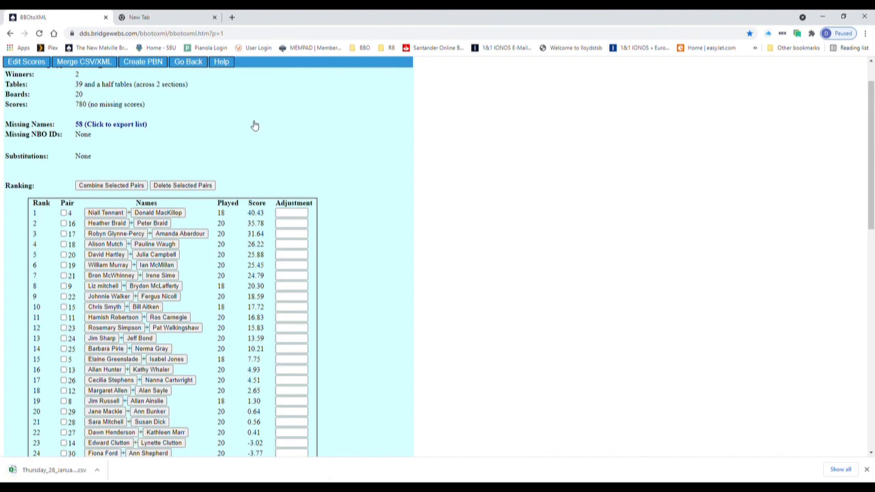
{"action": "left_click", "coordinate": [196, 64]}
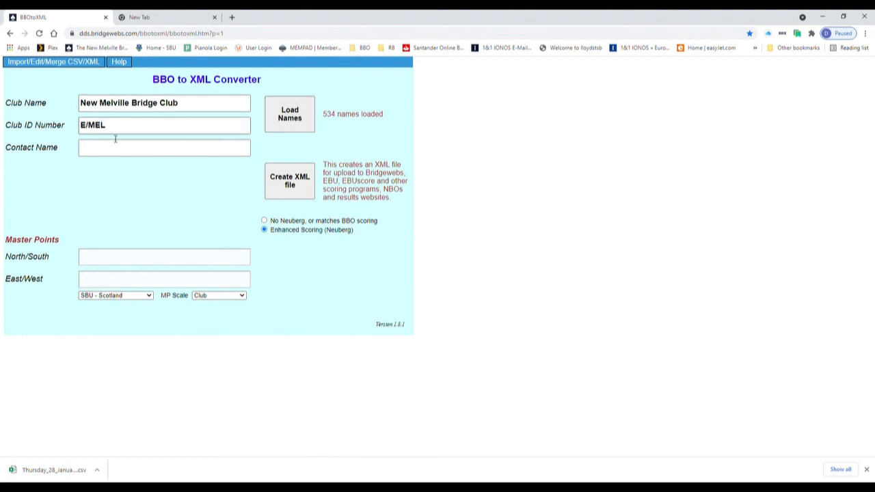
{"action": "left_click", "coordinate": [300, 179]}
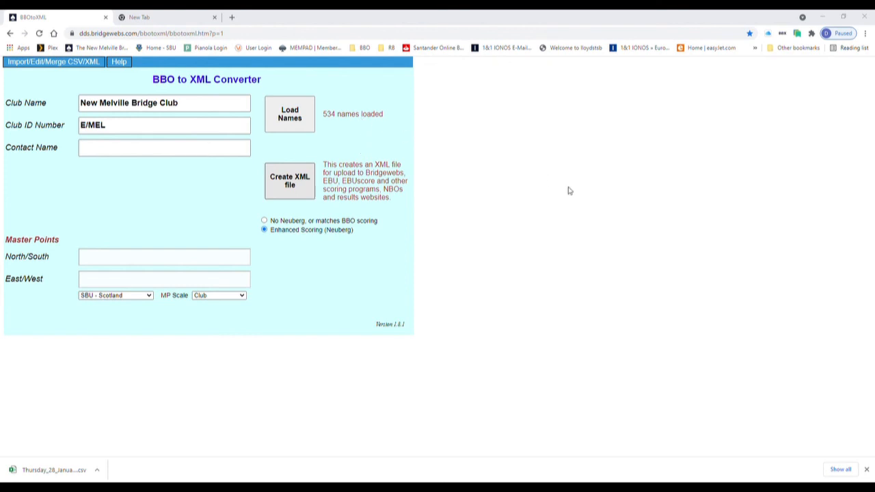
{"action": "left_click", "coordinate": [649, 231]}
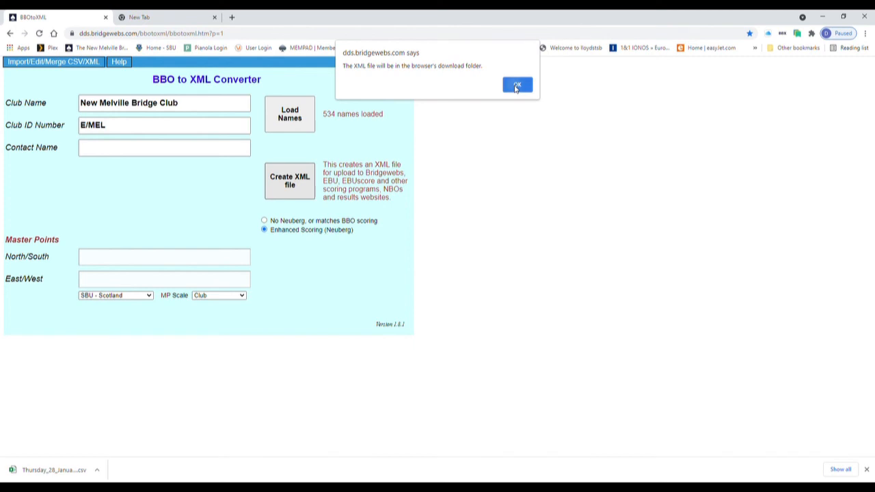
{"action": "left_click", "coordinate": [517, 86]}
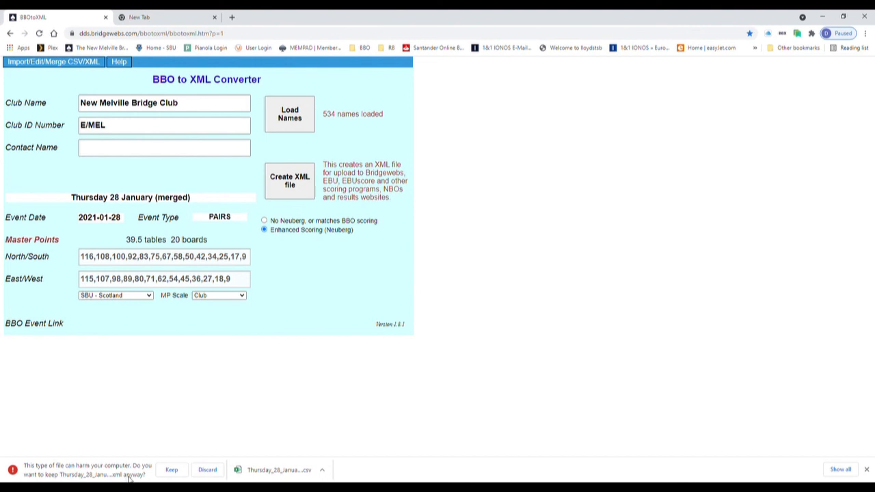
{"action": "left_click", "coordinate": [172, 470]}
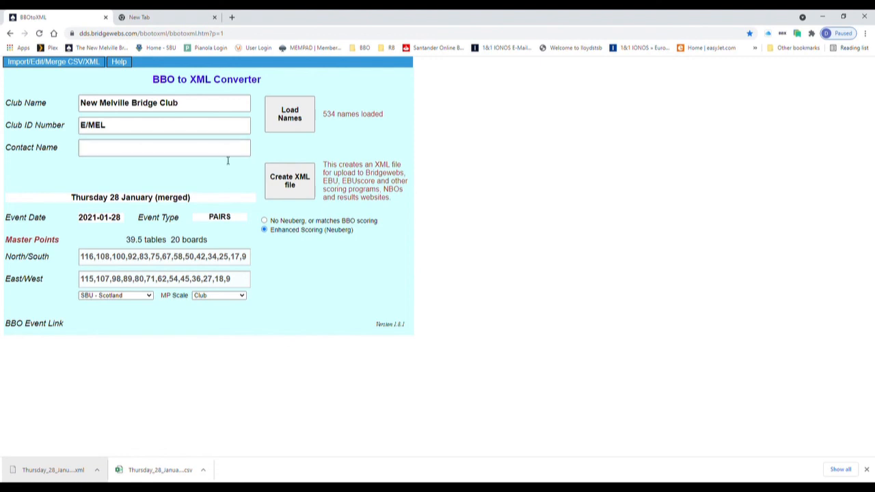
Open the New Melville Bridge Club website and log in to its Results Administration with the saved club password.
{"action": "left_click", "coordinate": [233, 18]}
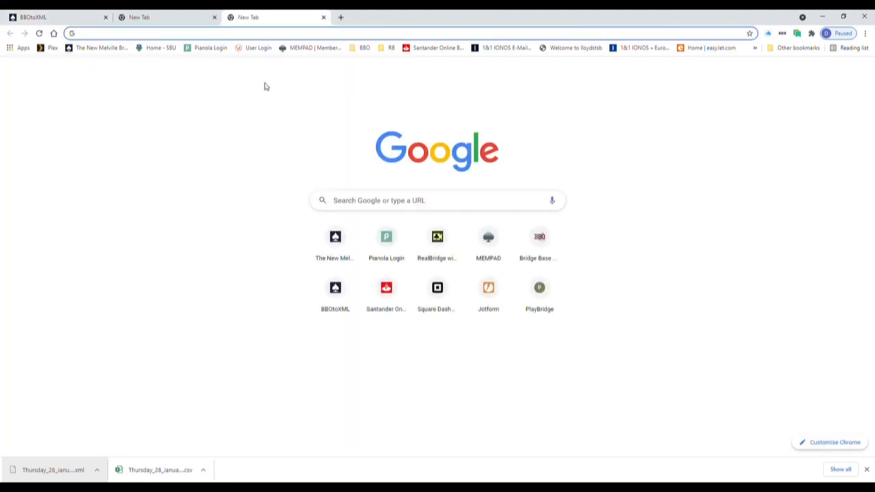
{"action": "left_click", "coordinate": [338, 242]}
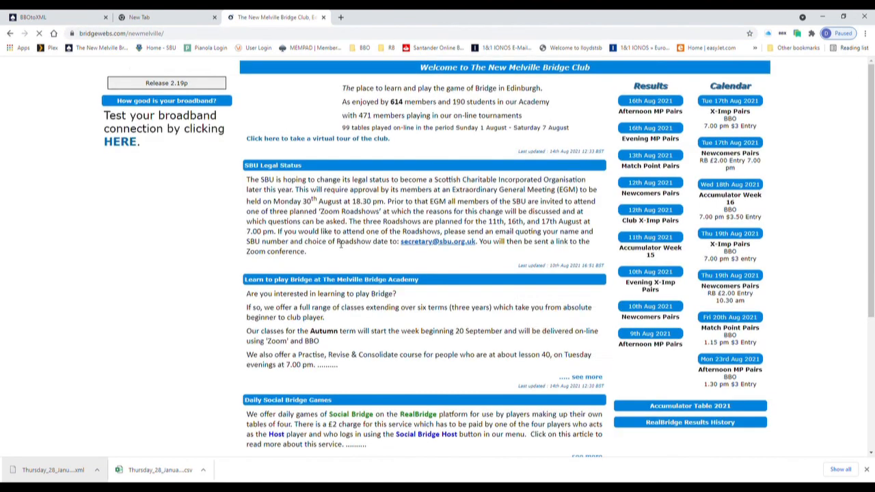
{"action": "left_click", "coordinate": [153, 372]}
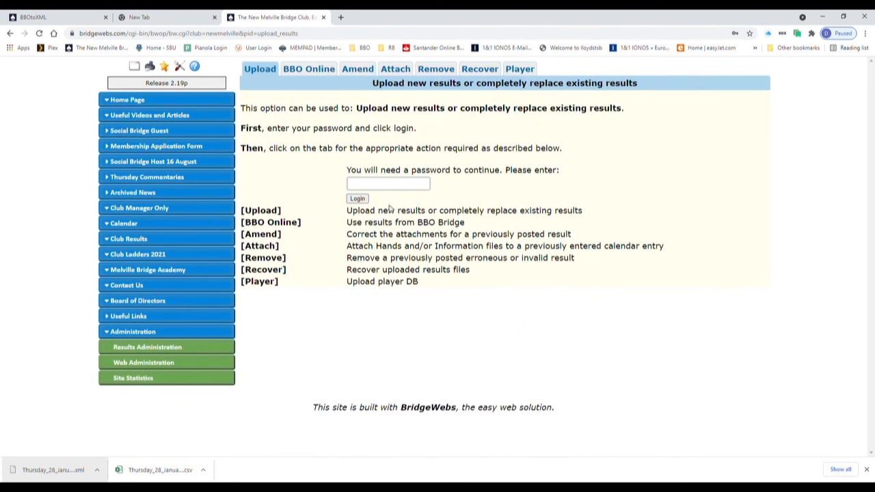
{"action": "left_click", "coordinate": [402, 186]}
{"action": "left_click", "coordinate": [387, 207]}
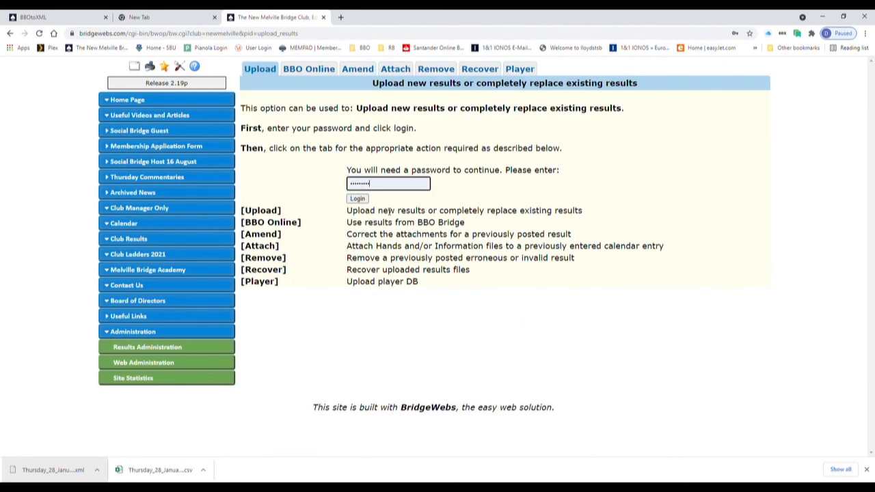
{"action": "left_click", "coordinate": [359, 199]}
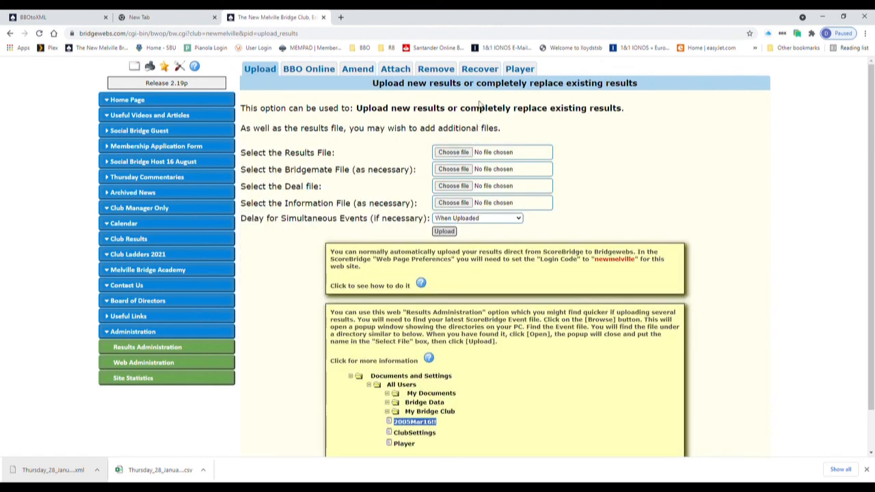
Show the uploaded results files available for recovery.
{"action": "left_click", "coordinate": [491, 71]}
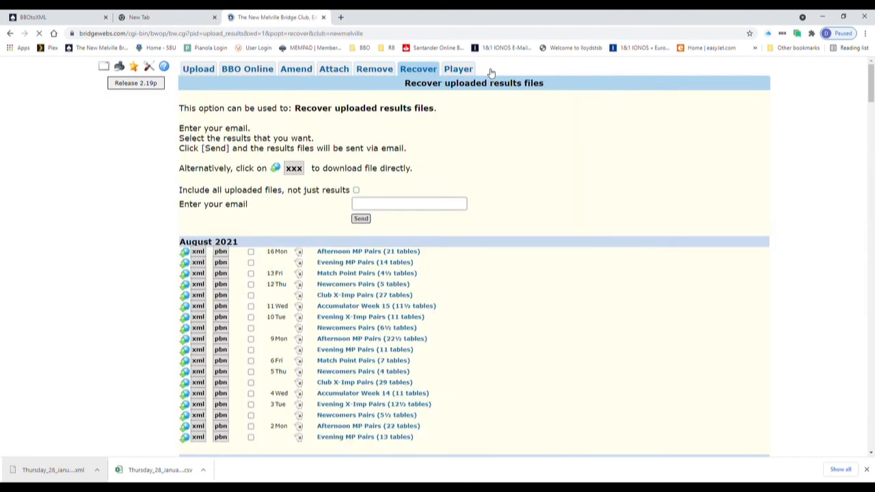